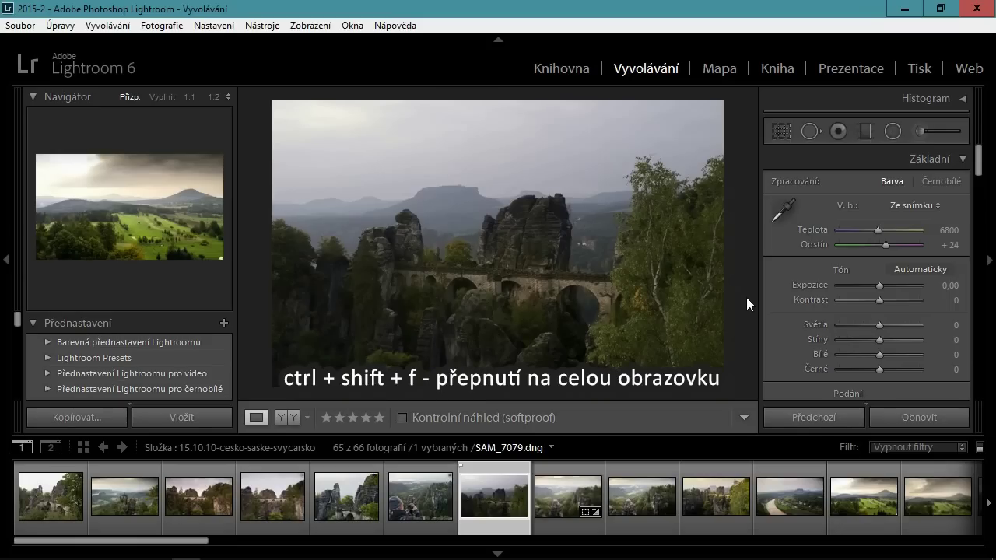
# Step: Show the photo full screen with the develop settings, and set Highlights to -40, Shadows to +79 and Whites to -23
pyautogui.hotkey('ctrl', 'shift', 'f')
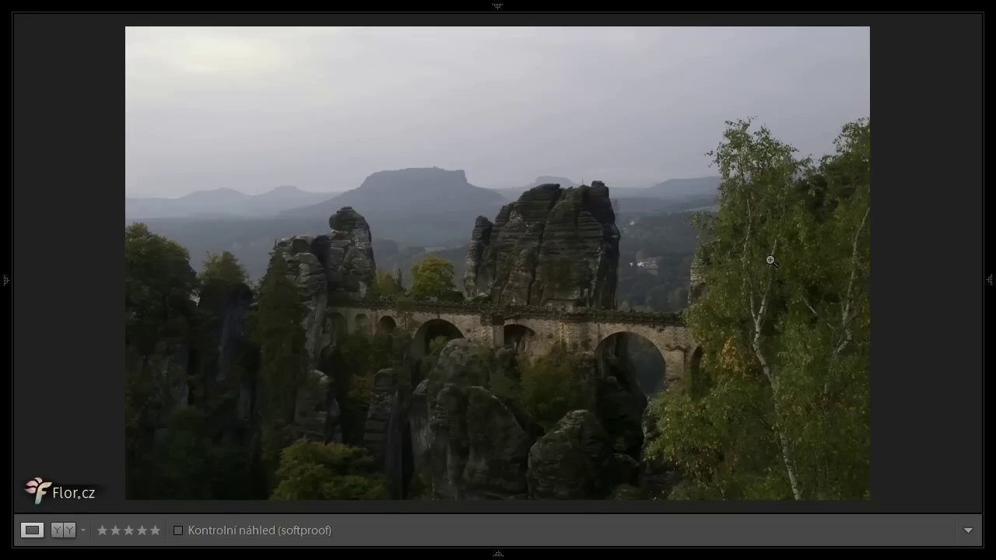
pyautogui.moveTo(989, 279)
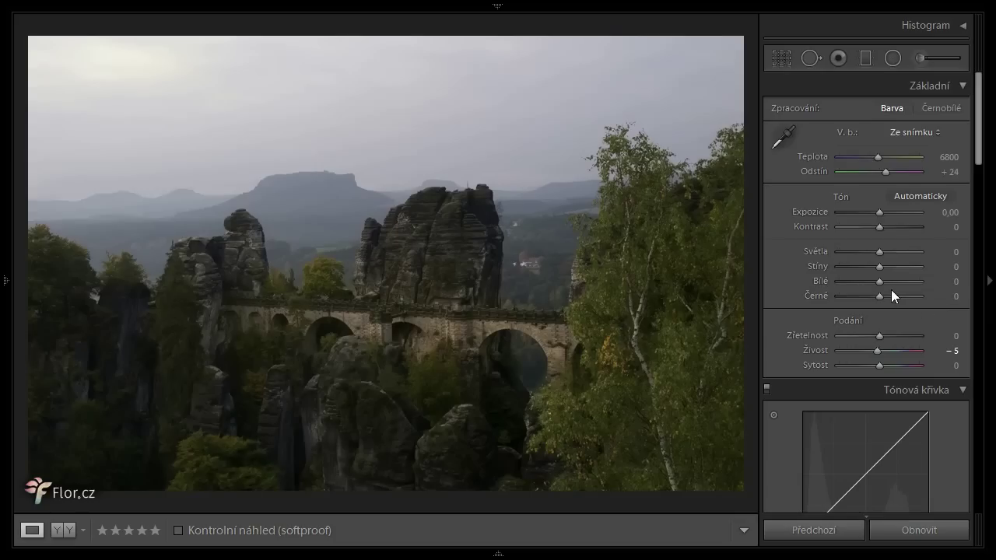
pyautogui.moveTo(879, 266); pyautogui.dragTo(862, 253)
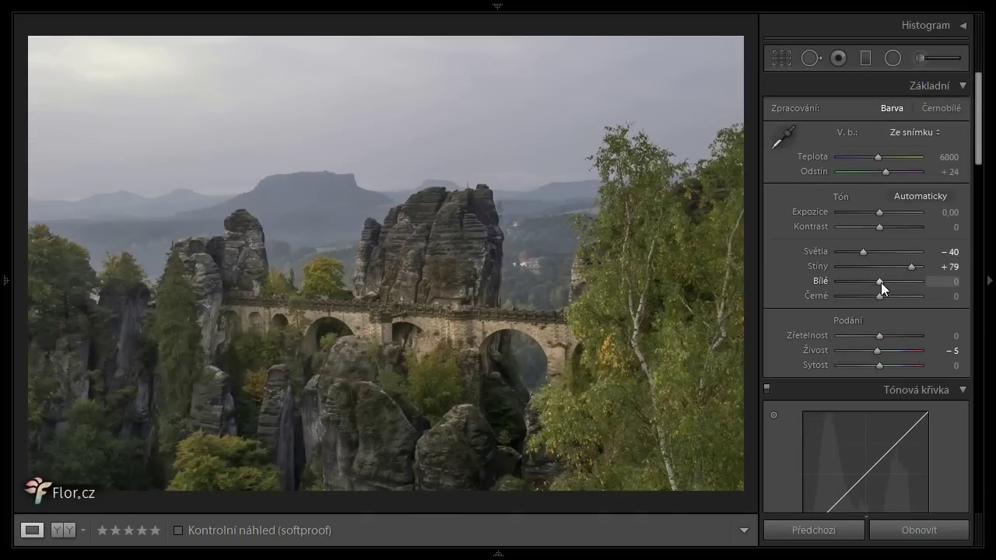
pyautogui.click(870, 281)
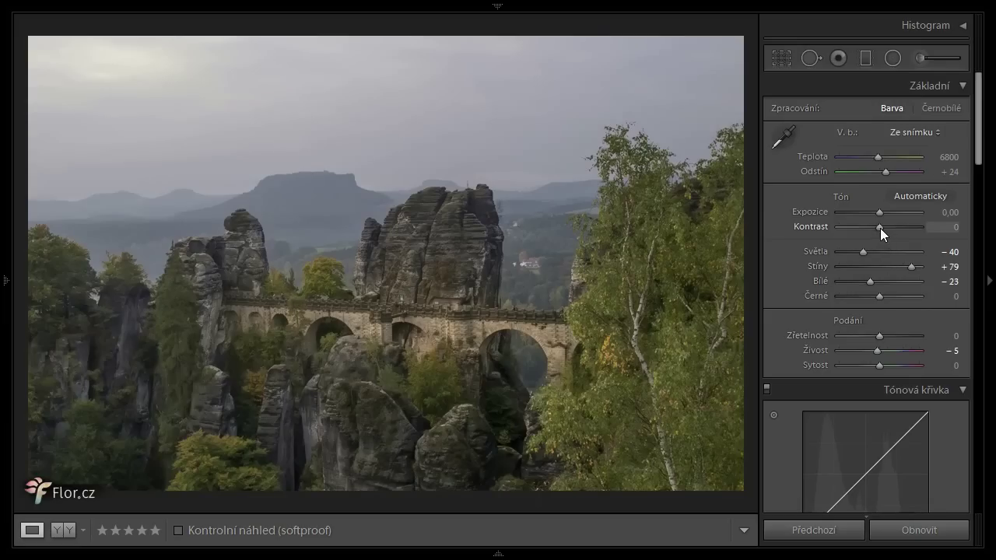
# Step: Set the photo's Contrast to +15, Saturation to +27, Temperature to 7673 and Clarity to +87
pyautogui.moveTo(883, 228); pyautogui.dragTo(886, 228)
pyautogui.moveTo(887, 362); pyautogui.dragTo(888, 364)
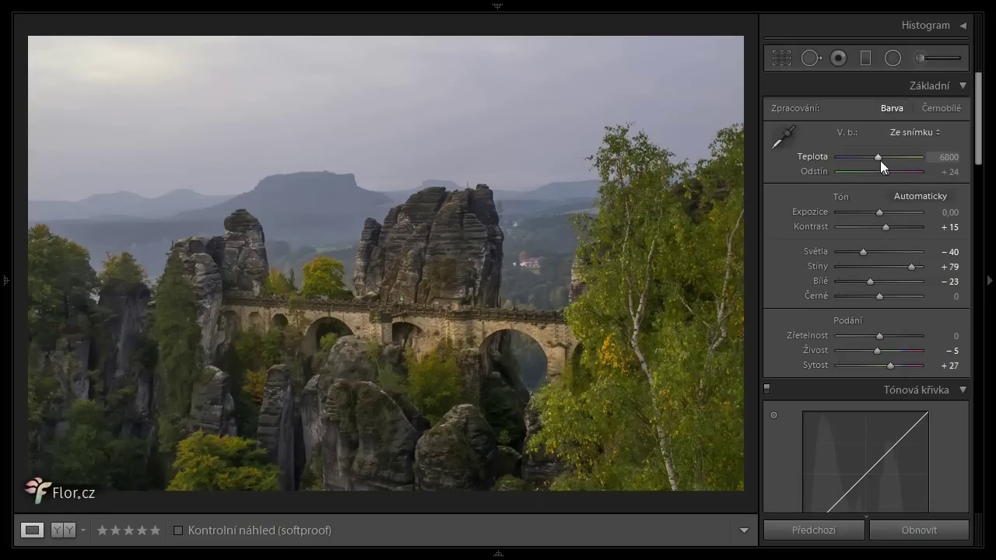
pyautogui.moveTo(877, 157); pyautogui.dragTo(884, 156)
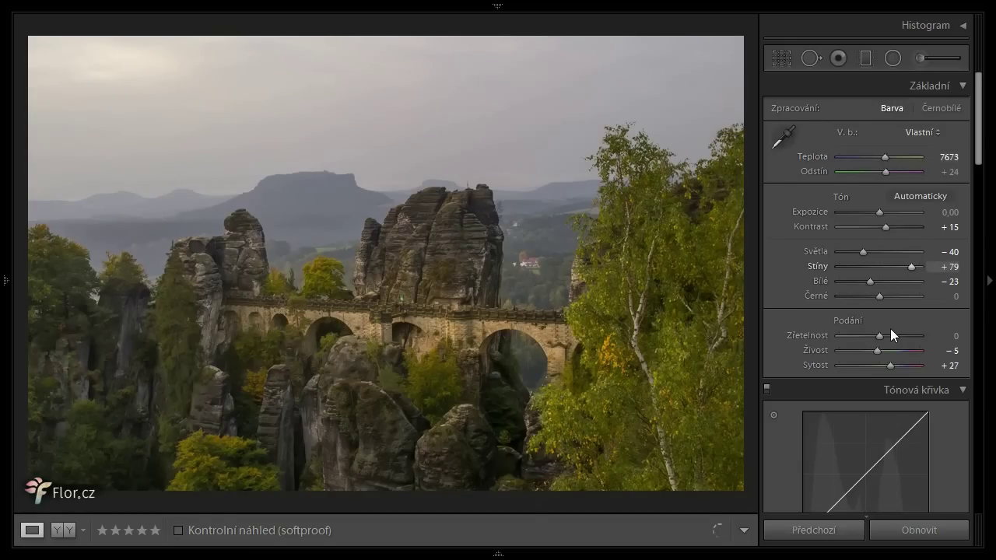
pyautogui.moveTo(880, 335); pyautogui.dragTo(912, 335)
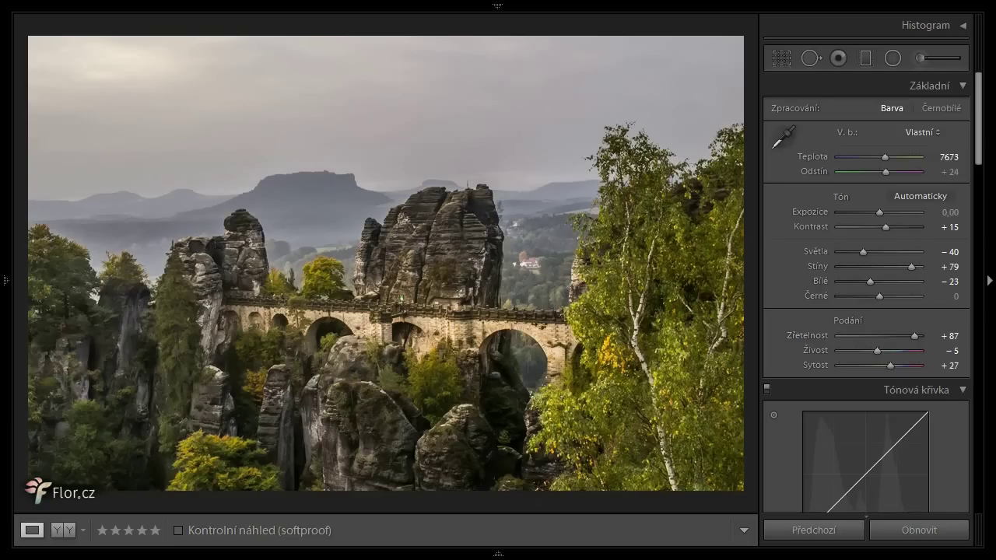
# Step: Set up a new Adjustment Brush effect with Exposure 1.72 and Clarity -89
pyautogui.click(917, 56)
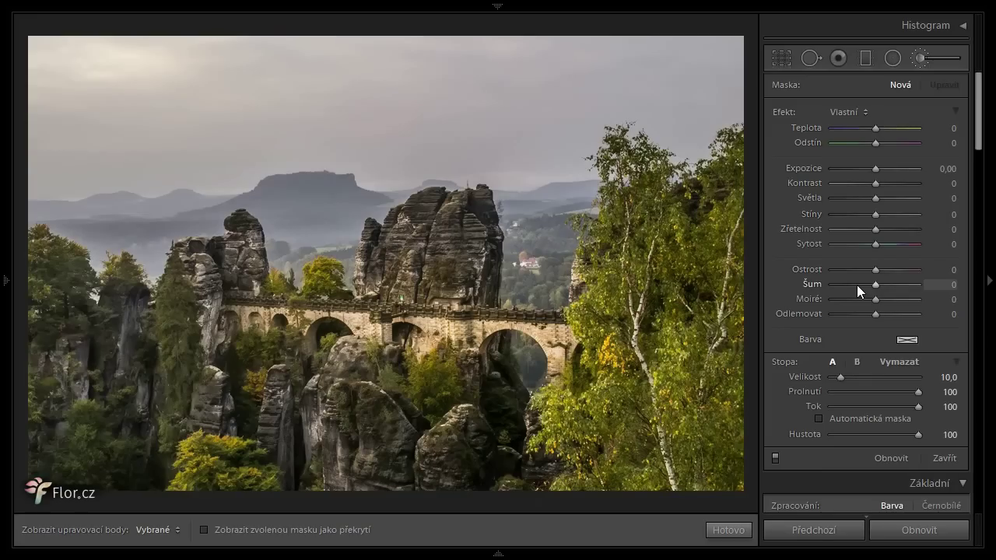
pyautogui.moveTo(875, 167); pyautogui.dragTo(893, 169)
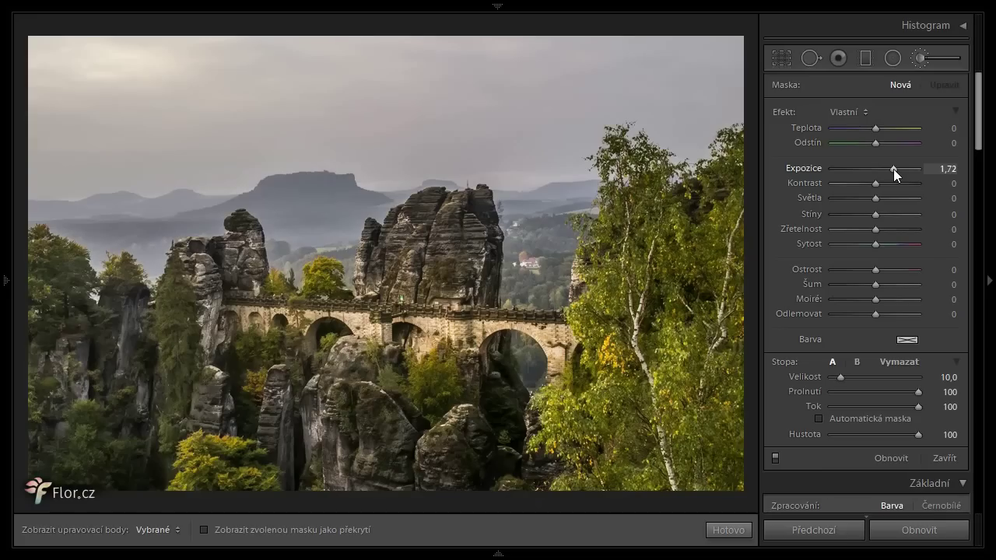
pyautogui.moveTo(875, 229); pyautogui.dragTo(834, 232)
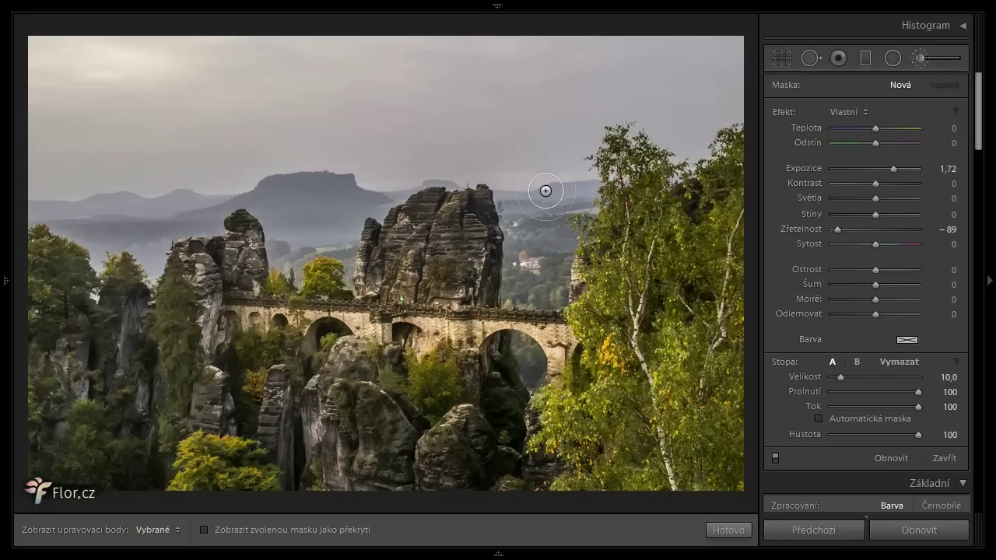
# Step: Set the brush size to 15 and paint the brightening mask over the sky down to the distant hills
pyautogui.moveTo(838, 377)
pyautogui.mouseDown()
pyautogui.moveTo(859, 391)
pyautogui.moveTo(849, 393)
pyautogui.moveTo(924, 396)
pyautogui.mouseUp()
pyautogui.press('h')
pyautogui.moveTo(107, 91)
pyautogui.mouseDown()
pyautogui.moveTo(117, 101)
pyautogui.moveTo(33, 84)
pyautogui.moveTo(89, 40)
pyautogui.moveTo(122, 89)
pyautogui.moveTo(140, 63)
pyautogui.mouseUp()
pyautogui.moveTo(204, 45)
pyautogui.mouseDown()
pyautogui.moveTo(196, 77)
pyautogui.moveTo(226, 49)
pyautogui.moveTo(231, 85)
pyautogui.moveTo(245, 48)
pyautogui.moveTo(284, 63)
pyautogui.moveTo(298, 99)
pyautogui.moveTo(337, 31)
pyautogui.moveTo(367, 107)
pyautogui.moveTo(395, 54)
pyautogui.moveTo(414, 109)
pyautogui.moveTo(398, 79)
pyautogui.moveTo(467, 63)
pyautogui.moveTo(477, 117)
pyautogui.moveTo(469, 118)
pyautogui.moveTo(487, 88)
pyautogui.moveTo(491, 48)
pyautogui.moveTo(513, 58)
pyautogui.moveTo(527, 83)
pyautogui.moveTo(566, 43)
pyautogui.moveTo(576, 55)
pyautogui.moveTo(650, 60)
pyautogui.moveTo(685, 107)
pyautogui.moveTo(713, 52)
pyautogui.moveTo(723, 74)
pyautogui.moveTo(743, 52)
pyautogui.moveTo(736, 76)
pyautogui.moveTo(741, 46)
pyautogui.moveTo(655, 56)
pyautogui.moveTo(573, 88)
pyautogui.moveTo(623, 80)
pyautogui.moveTo(518, 117)
pyautogui.moveTo(528, 147)
pyautogui.moveTo(555, 106)
pyautogui.moveTo(541, 203)
pyautogui.moveTo(540, 131)
pyautogui.moveTo(347, 141)
pyautogui.moveTo(313, 174)
pyautogui.moveTo(309, 204)
pyautogui.moveTo(301, 151)
pyautogui.moveTo(270, 123)
pyautogui.moveTo(217, 158)
pyautogui.moveTo(270, 112)
pyautogui.moveTo(329, 108)
pyautogui.moveTo(217, 123)
pyautogui.moveTo(150, 158)
pyautogui.moveTo(202, 151)
pyautogui.moveTo(119, 200)
pyautogui.moveTo(218, 136)
pyautogui.moveTo(90, 169)
pyautogui.moveTo(174, 130)
pyautogui.moveTo(93, 108)
pyautogui.moveTo(210, 80)
pyautogui.moveTo(18, 126)
pyautogui.moveTo(12, 114)
pyautogui.moveTo(34, 146)
pyautogui.mouseUp()
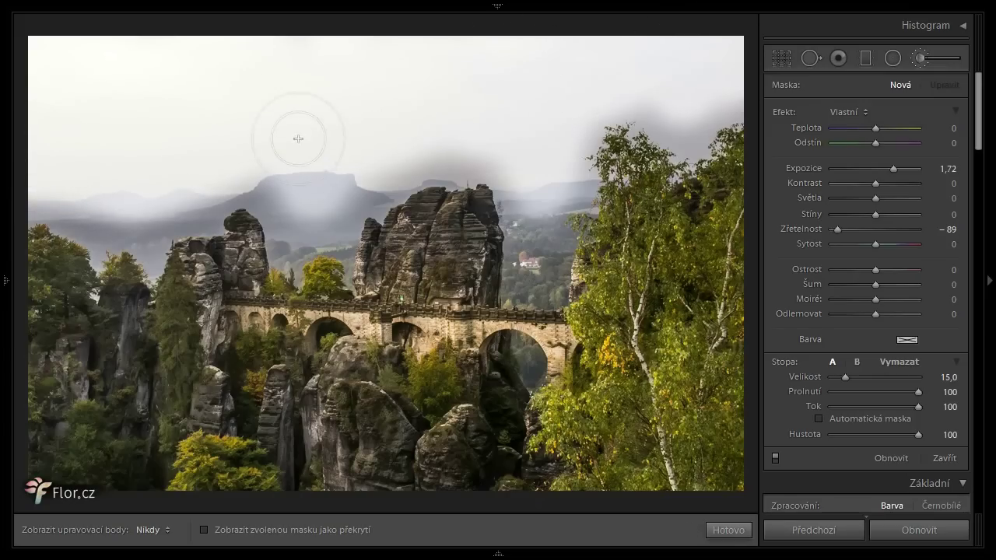
pyautogui.press('h')
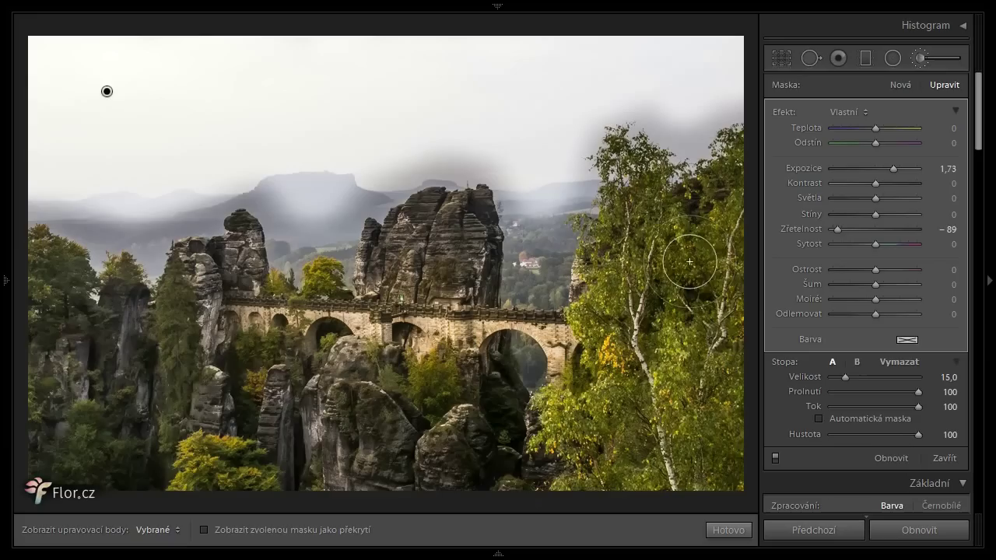
# Step: Reduce the brush size to 6.4 and extend the mask over the distant hills and the misty gap between the rock towers
pyautogui.moveTo(844, 381); pyautogui.dragTo(832, 375)
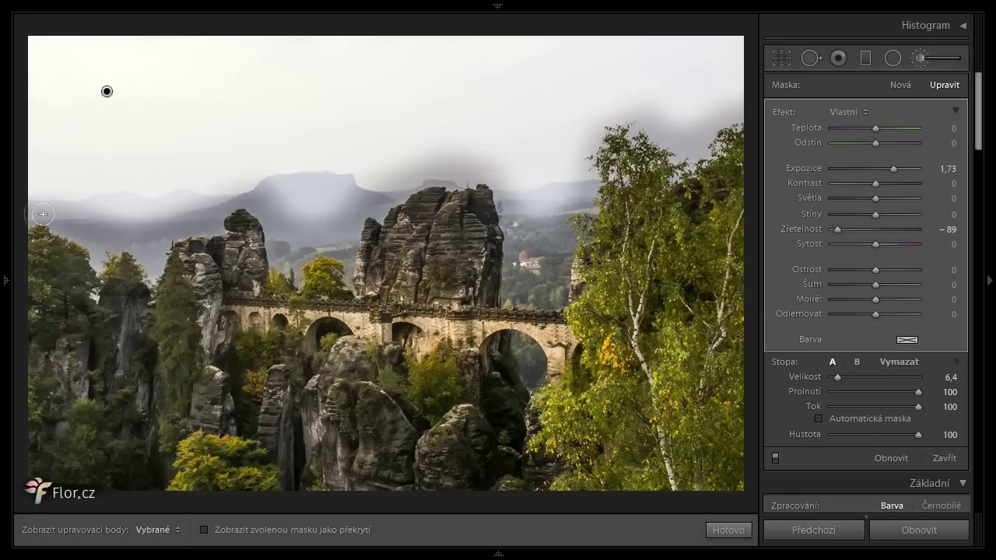
pyautogui.press('h')
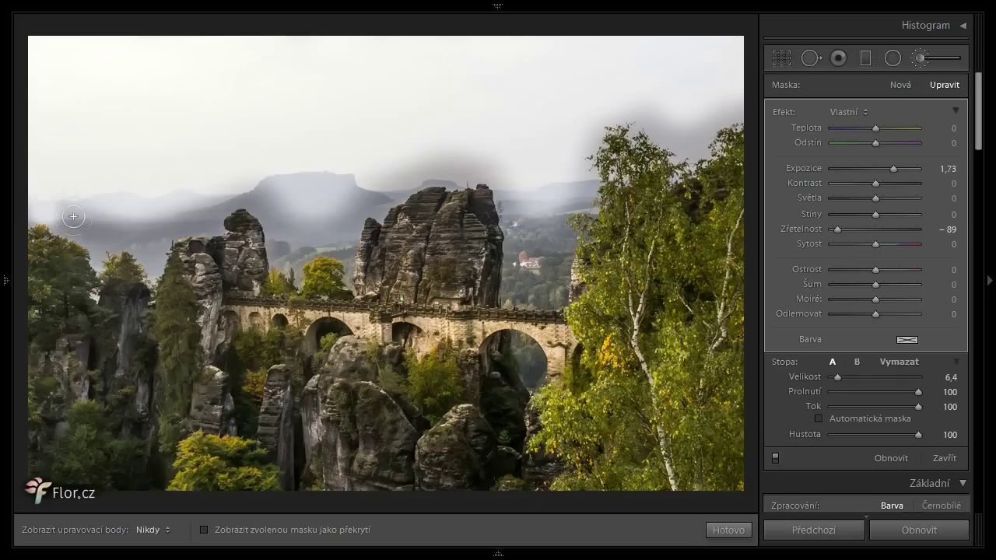
pyautogui.moveTo(89, 209)
pyautogui.mouseDown()
pyautogui.moveTo(104, 268)
pyautogui.moveTo(109, 216)
pyautogui.moveTo(151, 267)
pyautogui.moveTo(164, 237)
pyautogui.moveTo(181, 236)
pyautogui.moveTo(188, 207)
pyautogui.moveTo(196, 223)
pyautogui.moveTo(145, 237)
pyautogui.moveTo(165, 208)
pyautogui.moveTo(218, 231)
pyautogui.moveTo(221, 190)
pyautogui.moveTo(261, 204)
pyautogui.moveTo(245, 179)
pyautogui.moveTo(222, 191)
pyautogui.moveTo(270, 200)
pyautogui.moveTo(247, 188)
pyautogui.mouseUp()
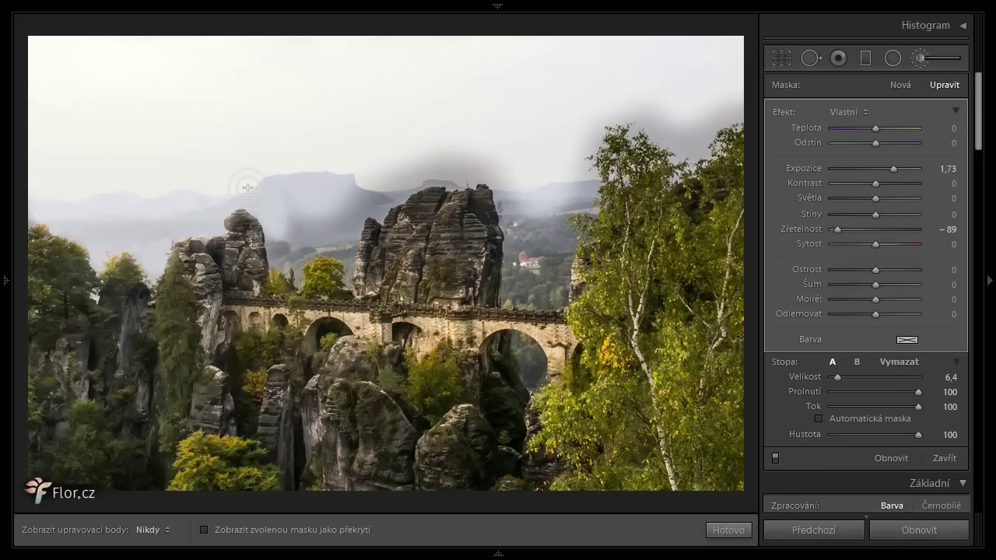
pyautogui.moveTo(282, 234)
pyautogui.mouseDown()
pyautogui.moveTo(285, 267)
pyautogui.moveTo(317, 223)
pyautogui.moveTo(314, 251)
pyautogui.moveTo(321, 227)
pyautogui.moveTo(336, 258)
pyautogui.moveTo(350, 224)
pyautogui.moveTo(348, 252)
pyautogui.mouseUp()
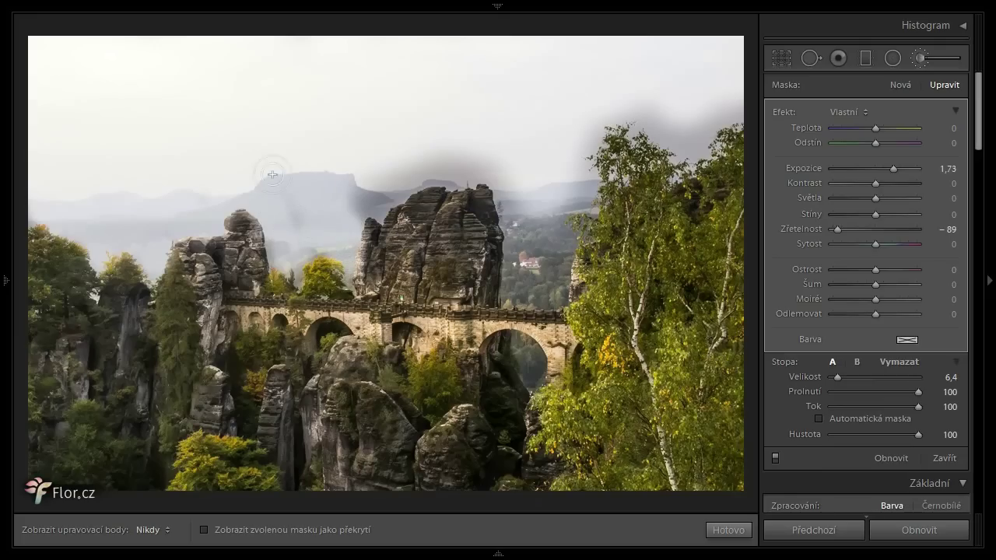
pyautogui.press('h')
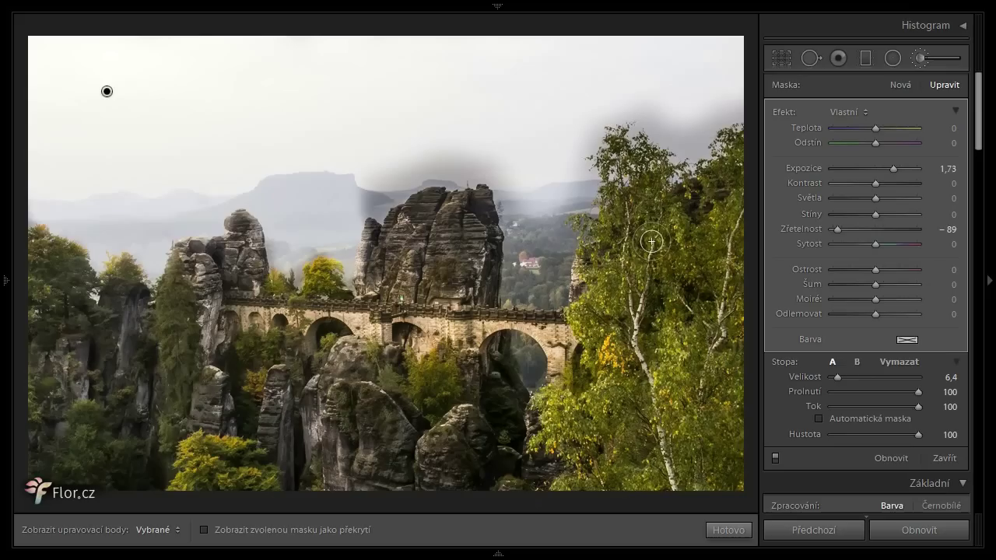
# Step: Enable Auto Mask and paint around the large rock tower, the birch tree's edge and the background under the bridge arch
pyautogui.click(819, 419)
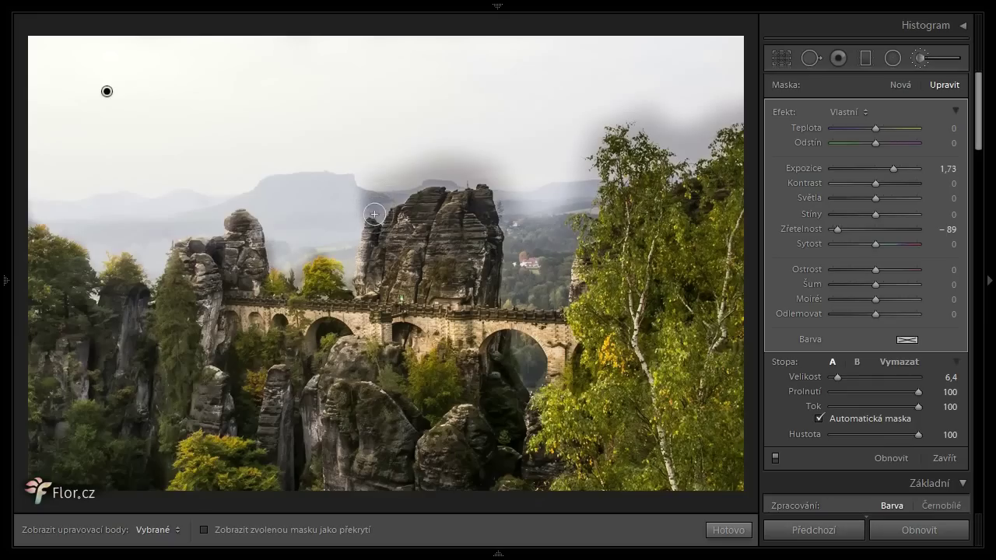
pyautogui.press('h')
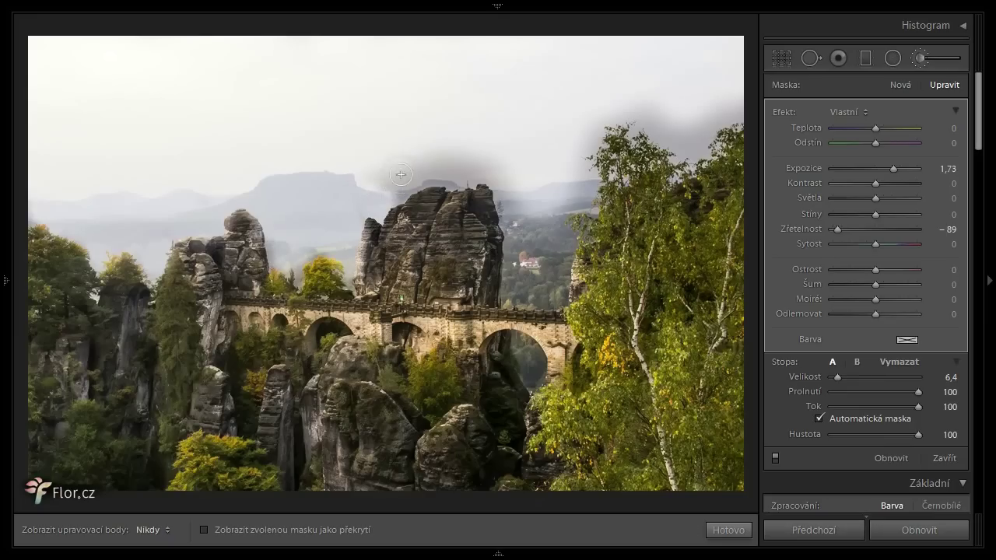
pyautogui.moveTo(389, 166)
pyautogui.mouseDown()
pyautogui.moveTo(451, 177)
pyautogui.moveTo(471, 163)
pyautogui.moveTo(458, 173)
pyautogui.moveTo(502, 202)
pyautogui.moveTo(511, 178)
pyautogui.moveTo(497, 178)
pyautogui.moveTo(532, 245)
pyautogui.moveTo(545, 233)
pyautogui.moveTo(510, 250)
pyautogui.moveTo(513, 277)
pyautogui.moveTo(519, 244)
pyautogui.moveTo(518, 276)
pyautogui.moveTo(512, 260)
pyautogui.moveTo(512, 270)
pyautogui.moveTo(544, 286)
pyautogui.moveTo(498, 291)
pyautogui.moveTo(552, 291)
pyautogui.moveTo(546, 282)
pyautogui.moveTo(566, 250)
pyautogui.moveTo(565, 259)
pyautogui.moveTo(556, 235)
pyautogui.moveTo(559, 259)
pyautogui.moveTo(557, 204)
pyautogui.moveTo(589, 217)
pyautogui.moveTo(590, 146)
pyautogui.moveTo(632, 110)
pyautogui.mouseUp()
pyautogui.moveTo(701, 134)
pyautogui.mouseDown()
pyautogui.moveTo(722, 104)
pyautogui.moveTo(732, 126)
pyautogui.moveTo(681, 157)
pyautogui.mouseUp()
pyautogui.moveTo(663, 118)
pyautogui.mouseDown()
pyautogui.moveTo(631, 136)
pyautogui.moveTo(681, 160)
pyautogui.mouseUp()
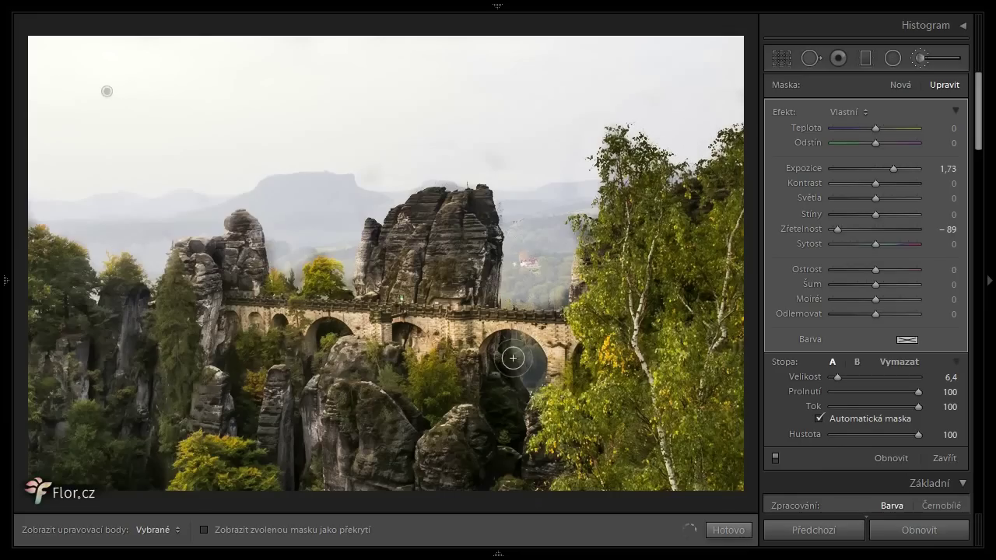
pyautogui.moveTo(519, 350); pyautogui.dragTo(537, 371)
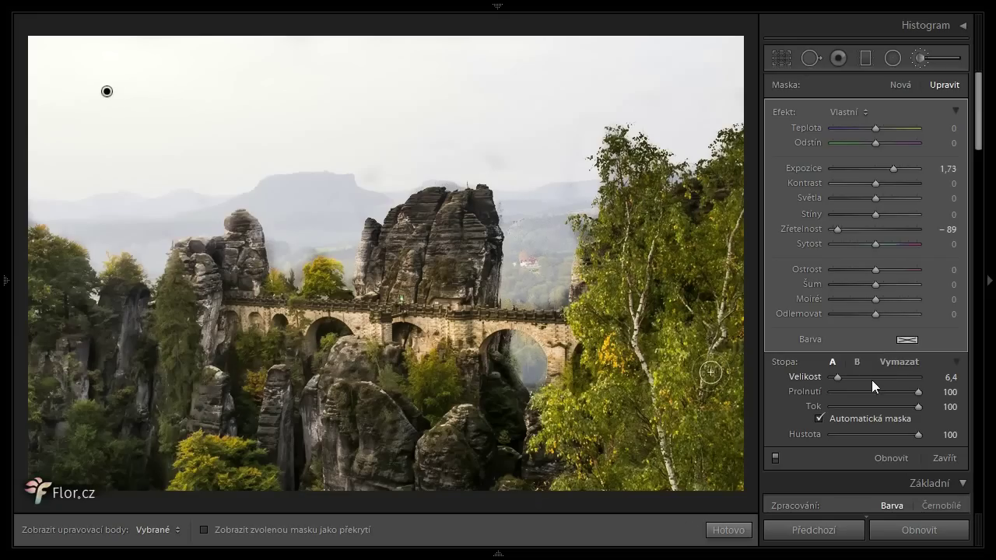
# Step: Disable Auto Mask and paint over the valley with the house between the large rock and the birch
pyautogui.click(818, 419)
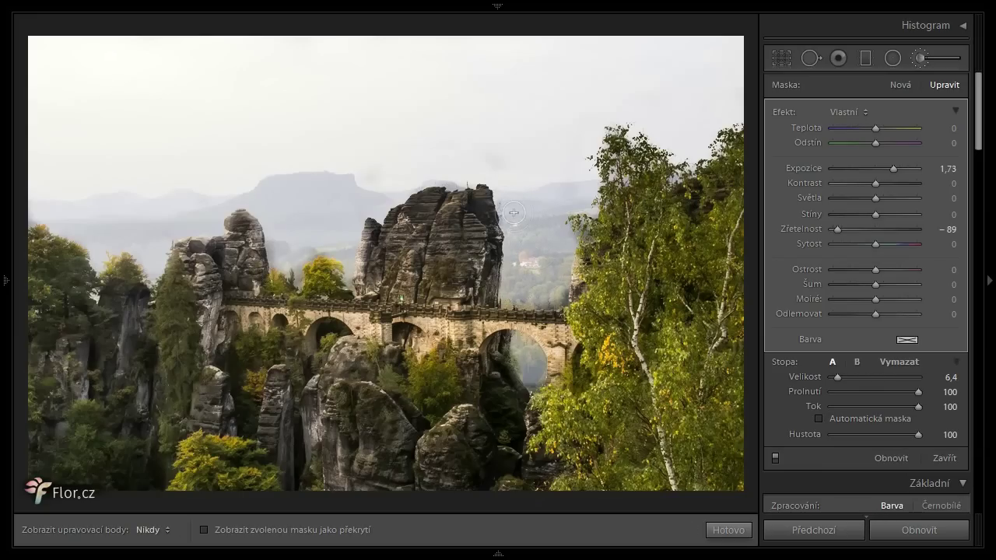
pyautogui.moveTo(537, 236)
pyautogui.mouseDown()
pyautogui.moveTo(510, 280)
pyautogui.moveTo(546, 295)
pyautogui.moveTo(523, 297)
pyautogui.moveTo(552, 290)
pyautogui.moveTo(525, 282)
pyautogui.mouseUp()
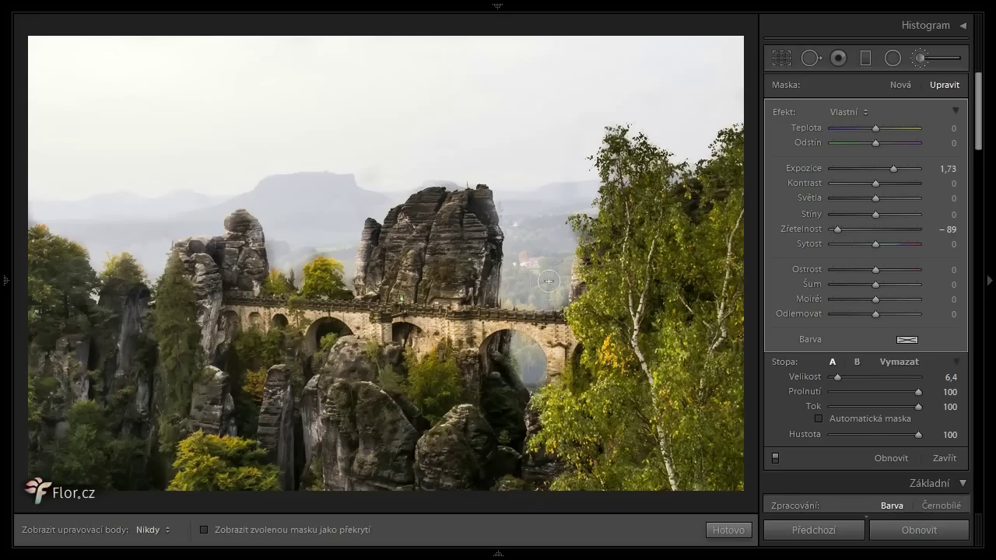
pyautogui.press('h')
pyautogui.press('h')
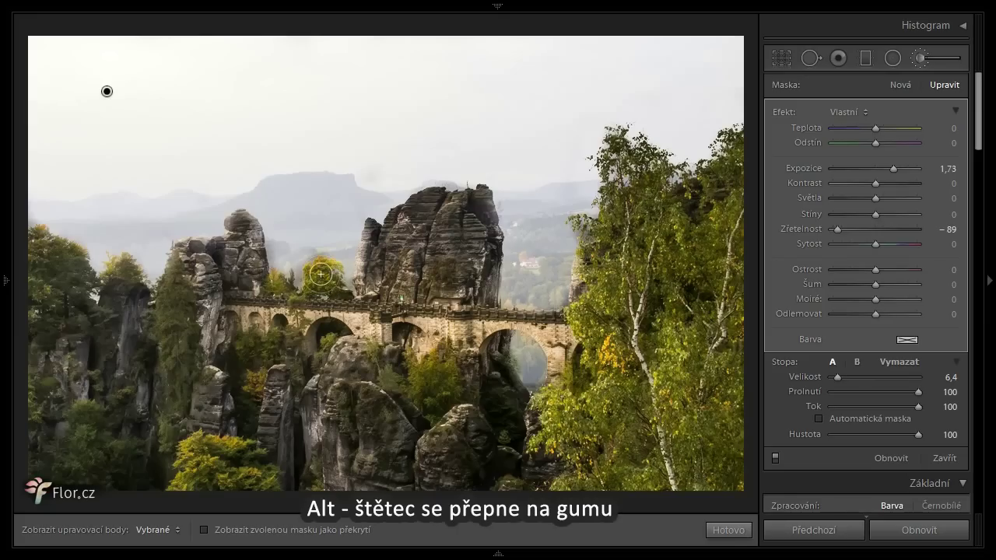
# Step: Erase the mask with a size 3.8 brush where it spills onto the yellow tree, the rock towers and the bridge
pyautogui.press('alt')
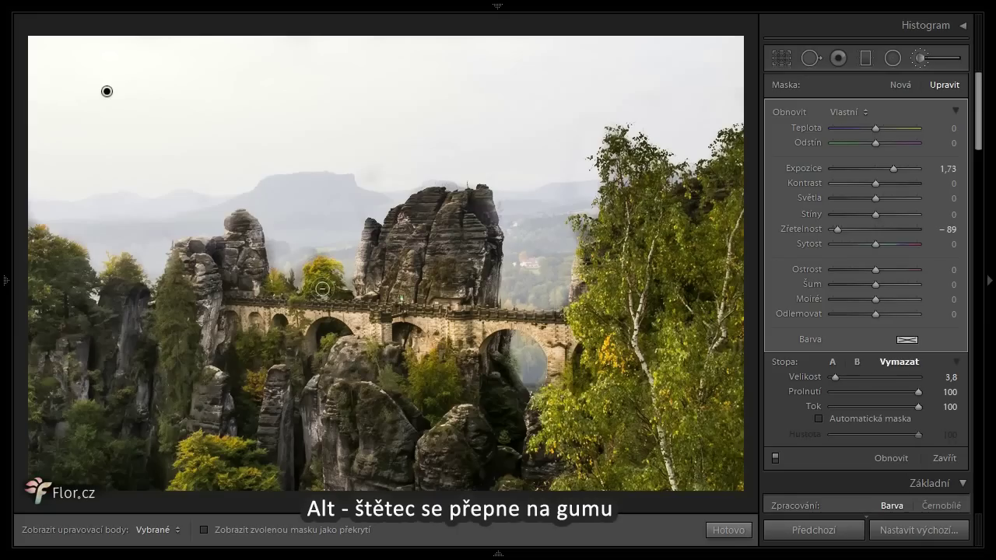
pyautogui.press('h')
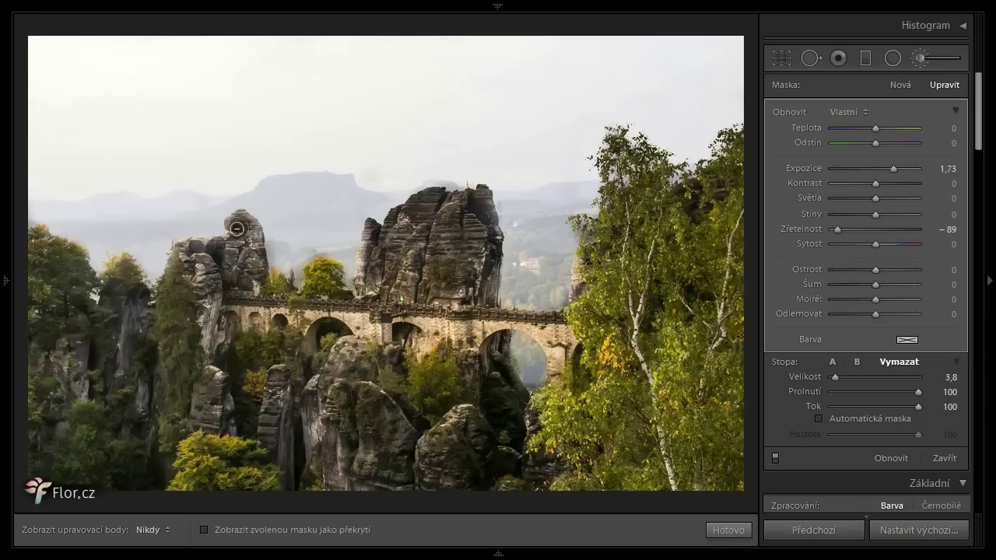
pyautogui.press('h')
pyautogui.press('h')
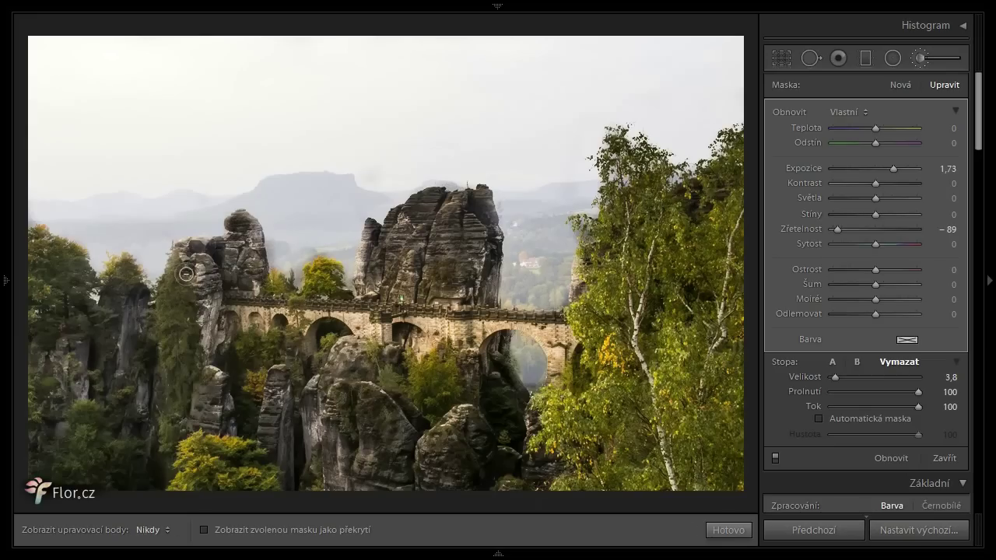
pyautogui.press('h')
pyautogui.press('h')
pyautogui.press('h')
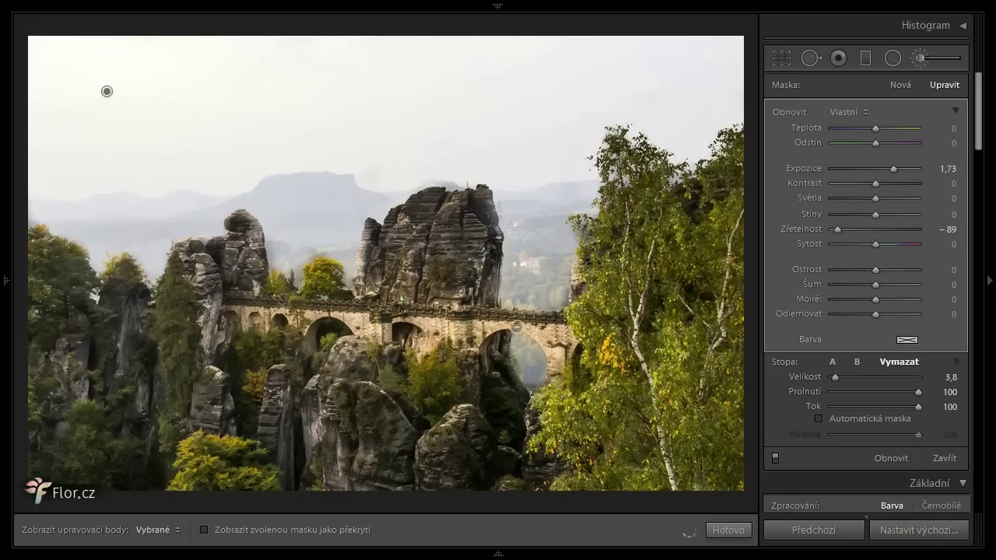
pyautogui.press('h')
pyautogui.press('h')
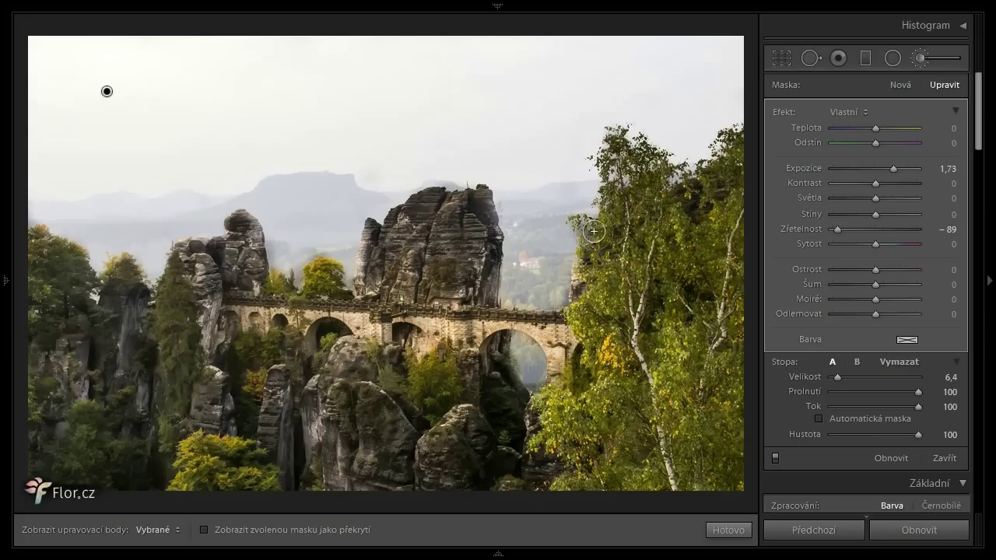
# Step: Examine the mask edges up close around the bridge arch, the rock towers, the distant hills and the birch tree
pyautogui.press('z')
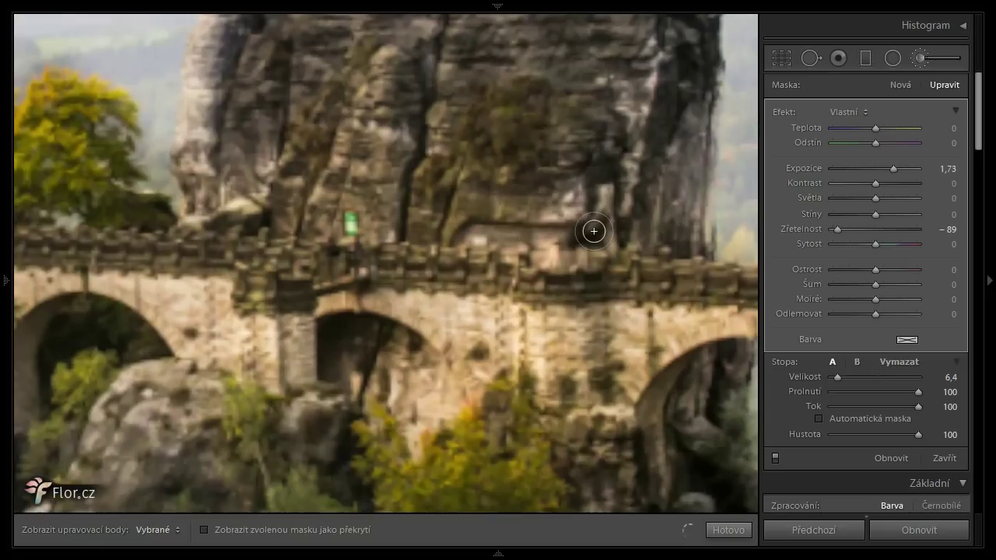
pyautogui.press('space')
pyautogui.moveTo(658, 171); pyautogui.dragTo(340, 198)
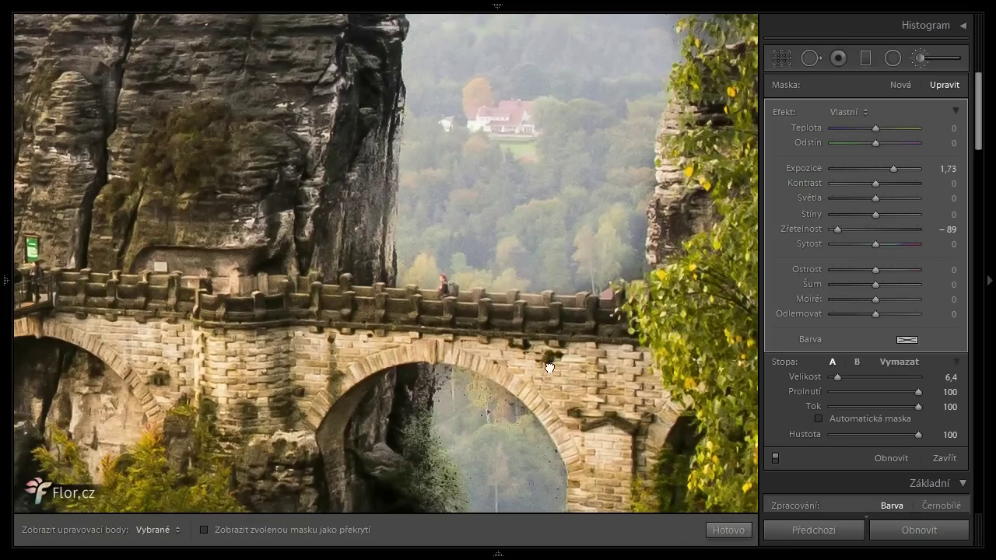
pyautogui.moveTo(549, 367); pyautogui.dragTo(519, 144)
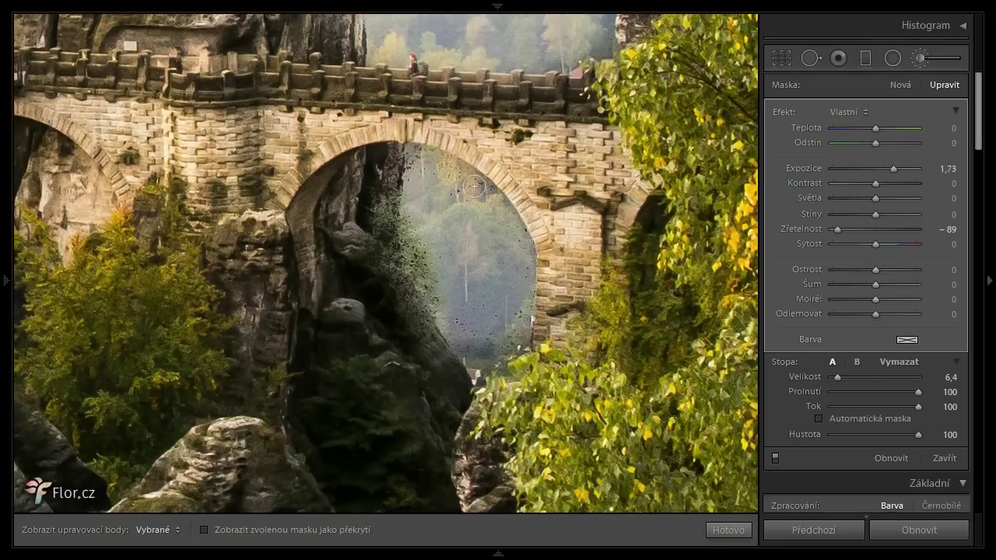
pyautogui.moveTo(473, 96); pyautogui.dragTo(470, 517)
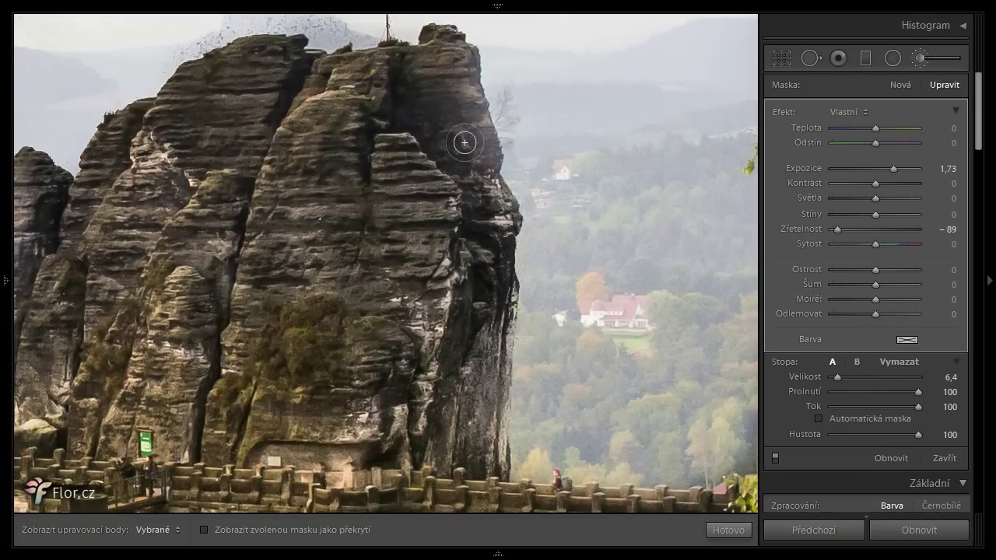
pyautogui.moveTo(395, 174); pyautogui.dragTo(609, 247)
pyautogui.moveTo(191, 305); pyautogui.dragTo(396, 326)
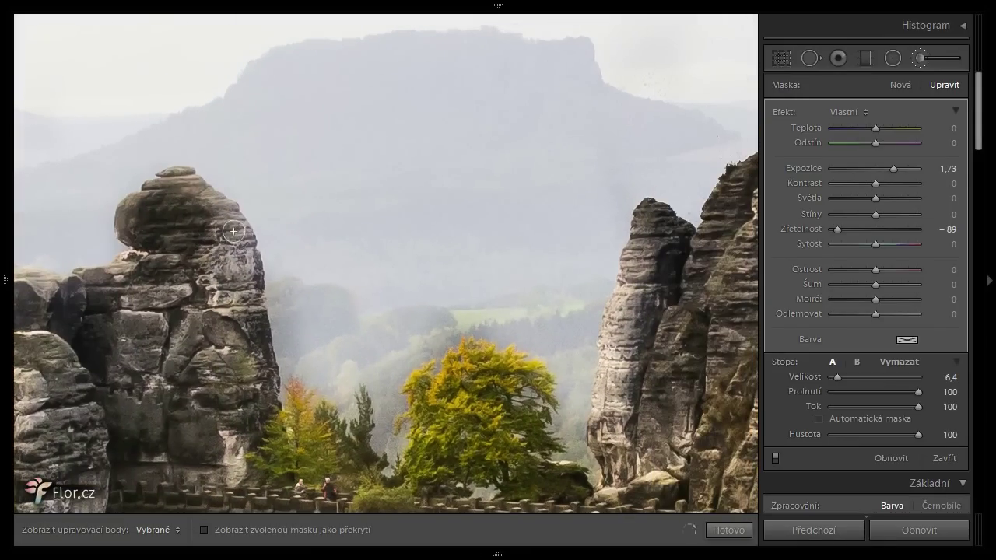
pyautogui.moveTo(601, 296)
pyautogui.mouseDown()
pyautogui.moveTo(191, 300)
pyautogui.moveTo(225, 275)
pyautogui.mouseUp()
pyautogui.moveTo(619, 309); pyautogui.dragTo(369, 260)
pyautogui.moveTo(631, 208); pyautogui.dragTo(432, 315)
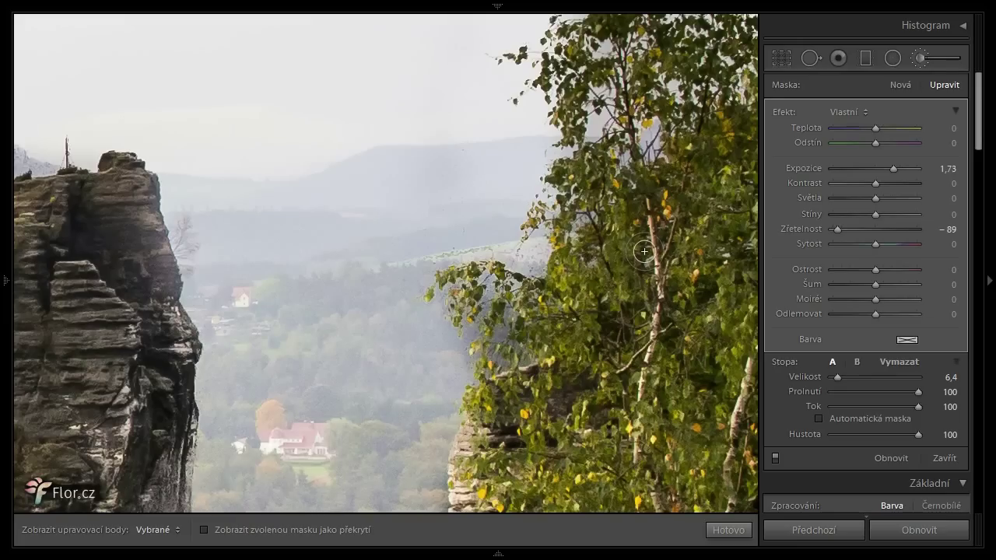
# Step: Reduce the background mask's Exposure to 0.70, adjust its Clarity and close the Adjustment Brush
pyautogui.press('z')
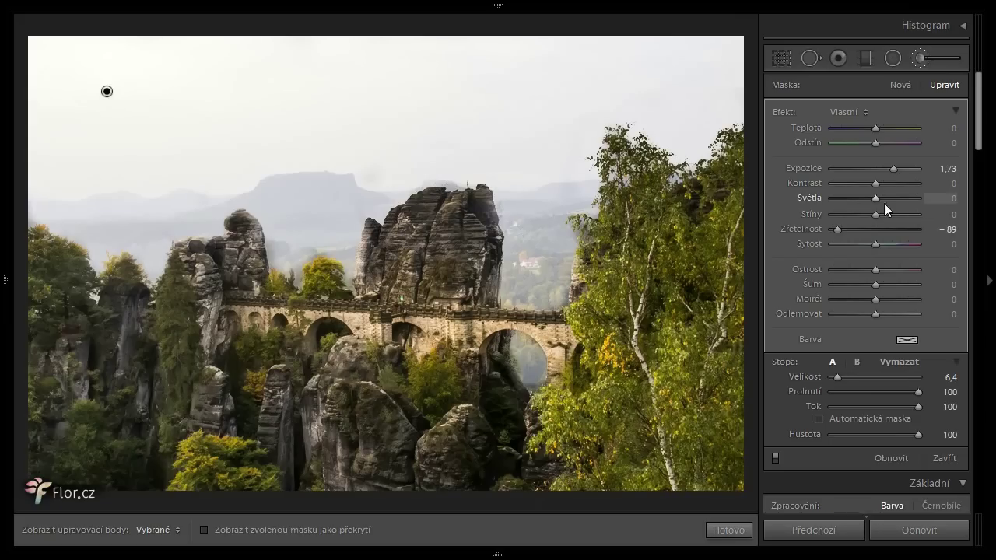
pyautogui.moveTo(895, 168); pyautogui.dragTo(884, 168)
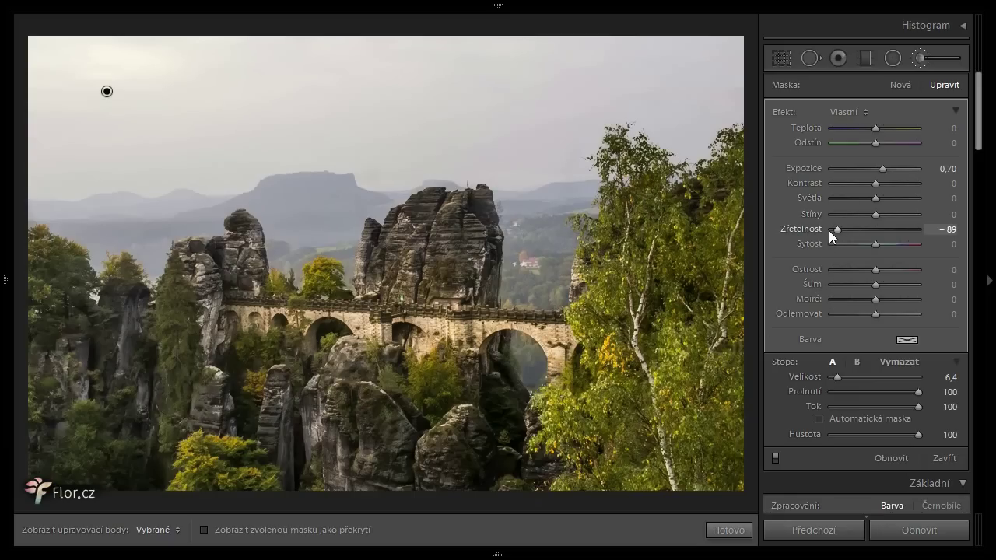
pyautogui.moveTo(836, 228)
pyautogui.mouseDown()
pyautogui.moveTo(886, 229)
pyautogui.moveTo(831, 232)
pyautogui.mouseUp()
pyautogui.press('Return')
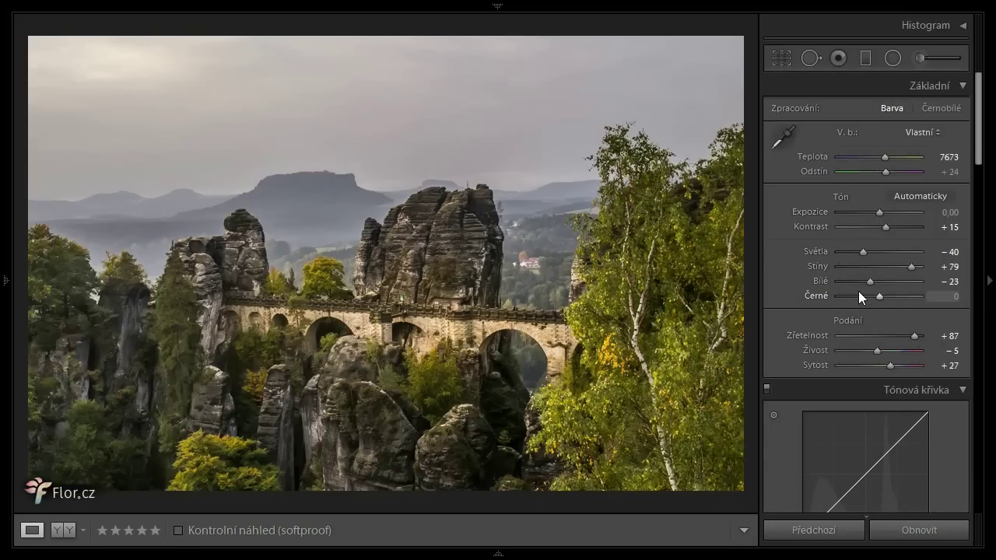
# Step: Open SAM_7065.dng from the filmstrip in Photoshop as a smart object
pyautogui.click(498, 553)
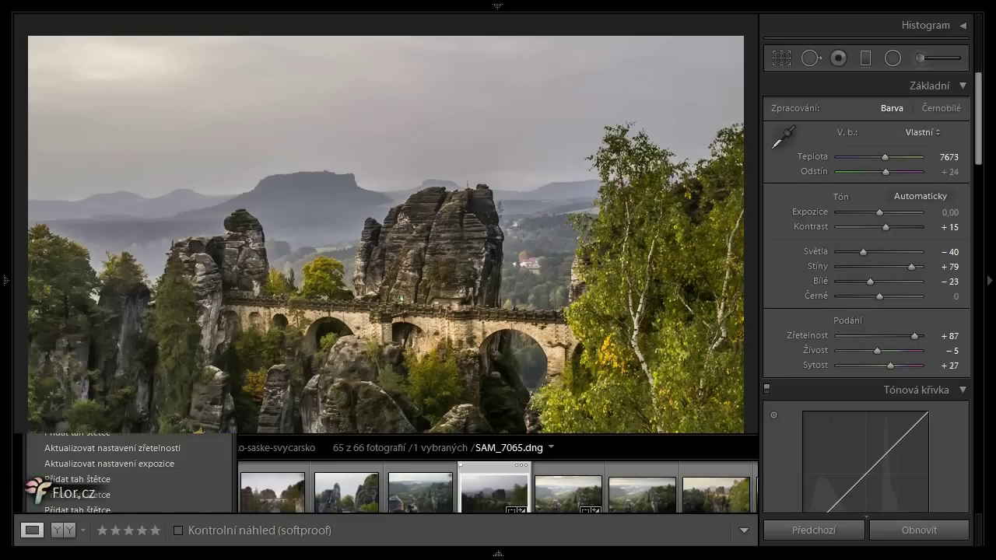
pyautogui.rightClick(484, 504)
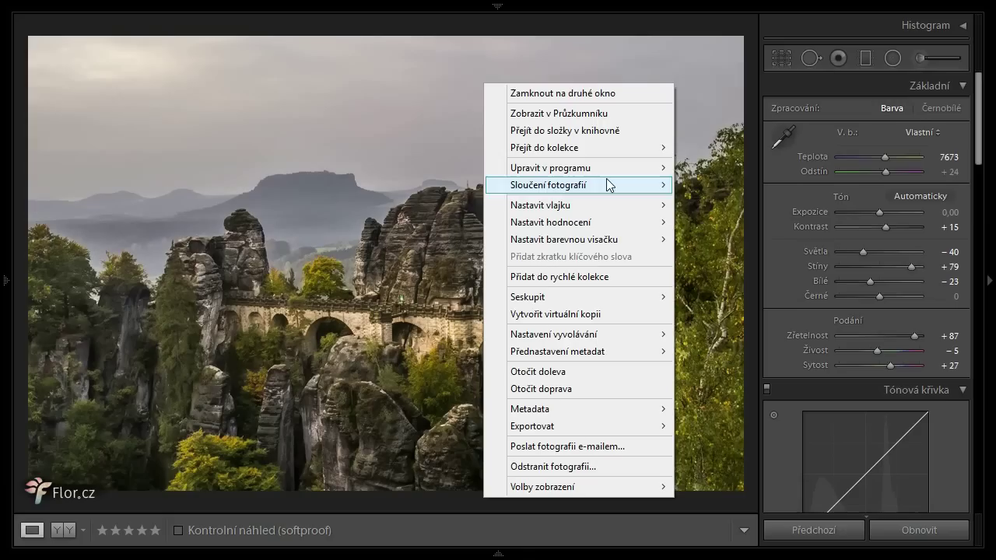
pyautogui.moveTo(612, 170)
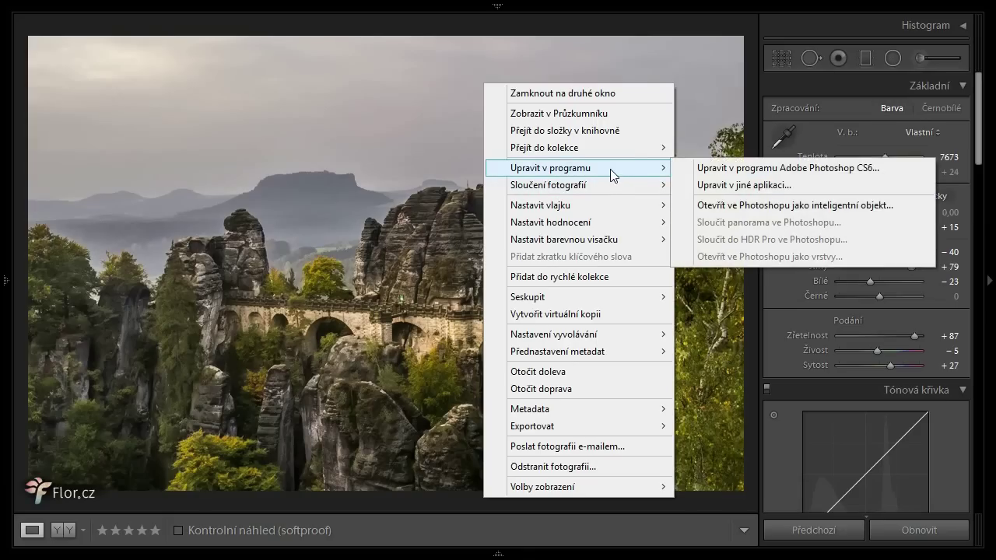
pyautogui.click(739, 205)
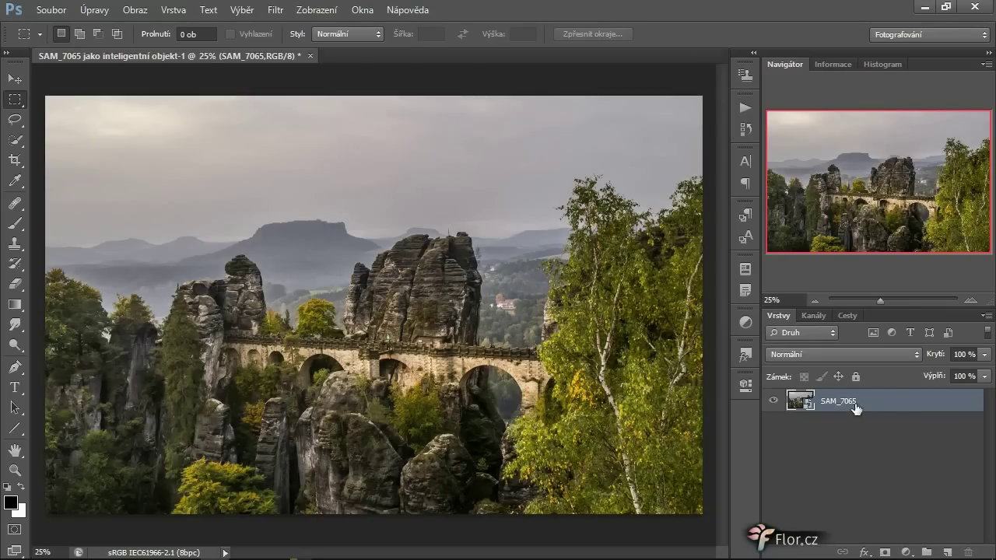
# Step: Create a new smart object via copy from the photo layer, naming the original "popredi" and the copy "pozadi"
pyautogui.rightClick(907, 406)
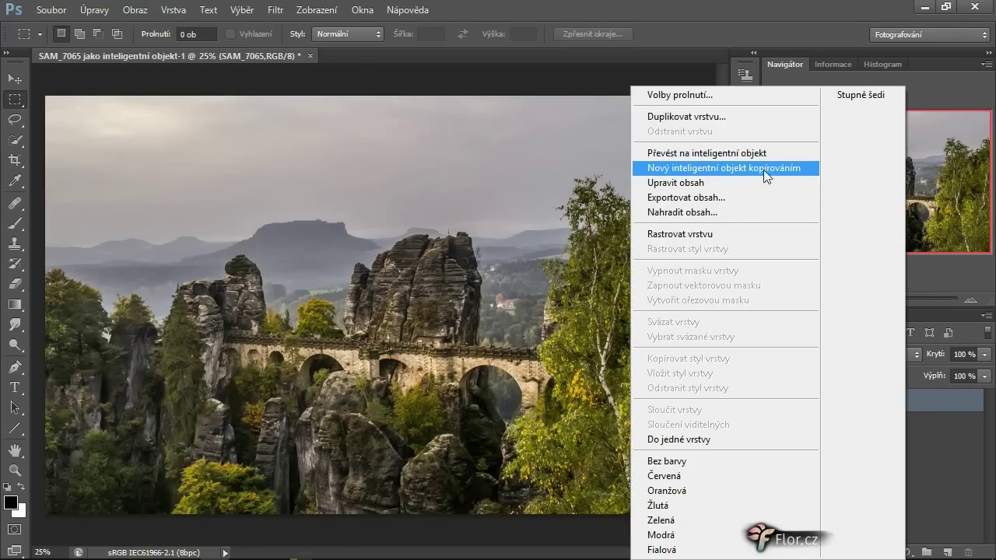
pyautogui.click(785, 168)
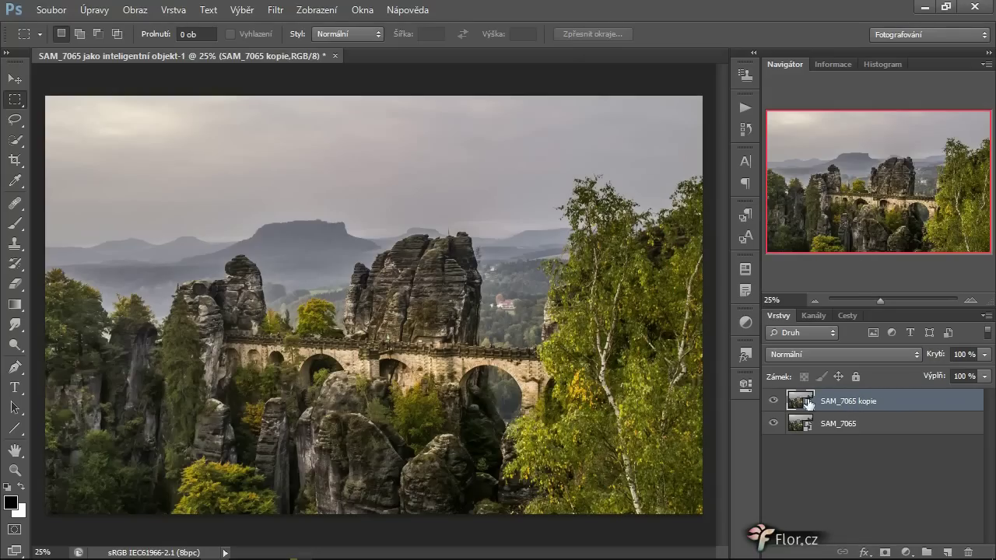
pyautogui.click(844, 427)
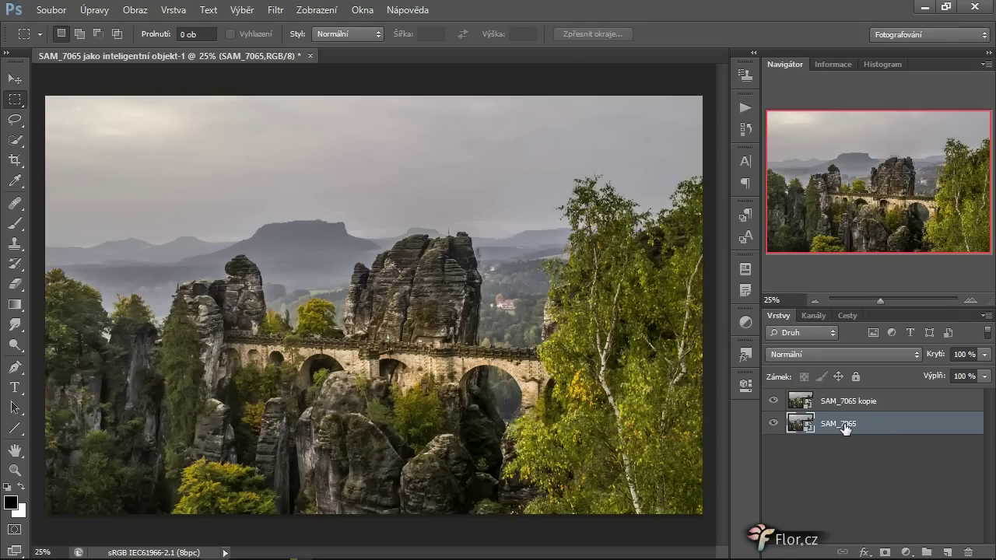
pyautogui.write('popredi')
pyautogui.press('Return')
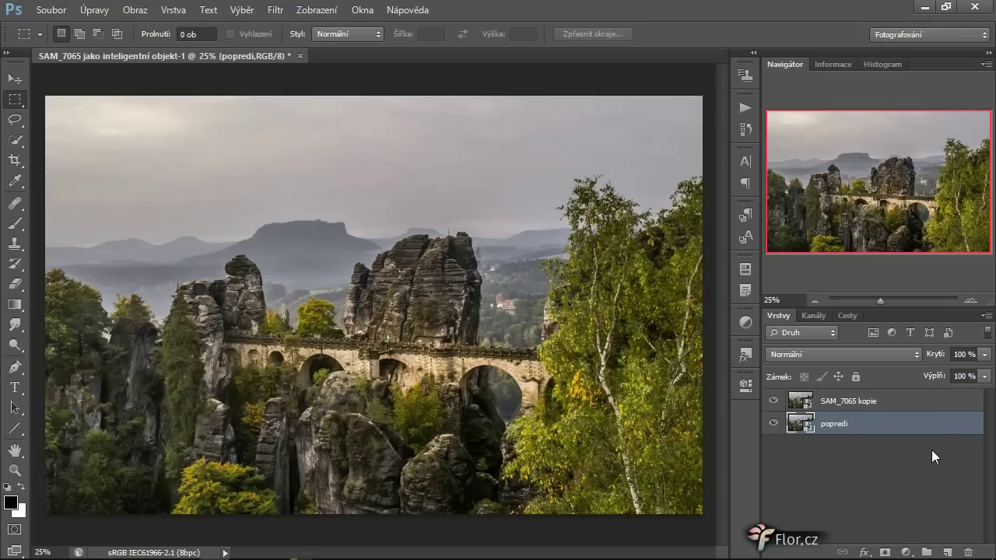
pyautogui.click(849, 402)
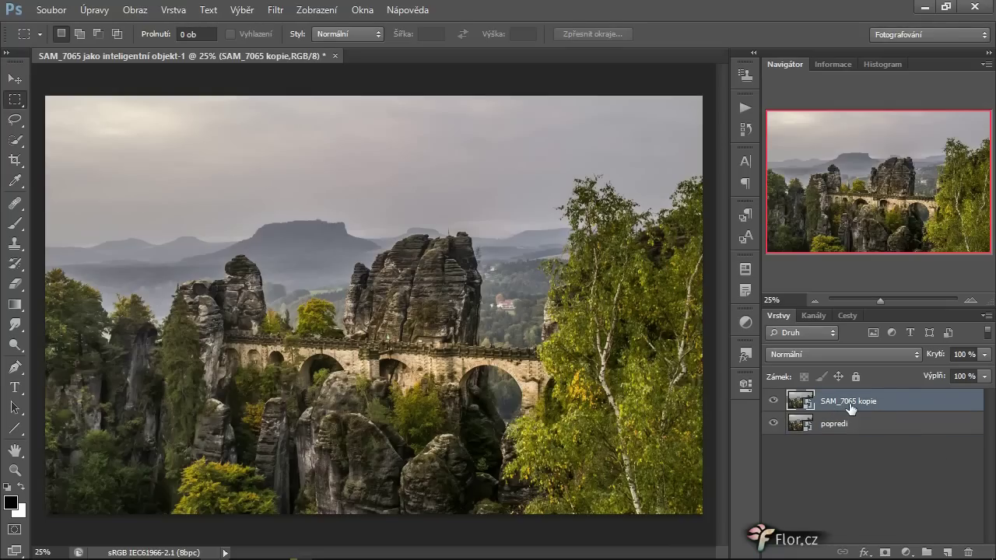
pyautogui.doubleClick(850, 403)
pyautogui.write('pozadi')
pyautogui.press('Return')
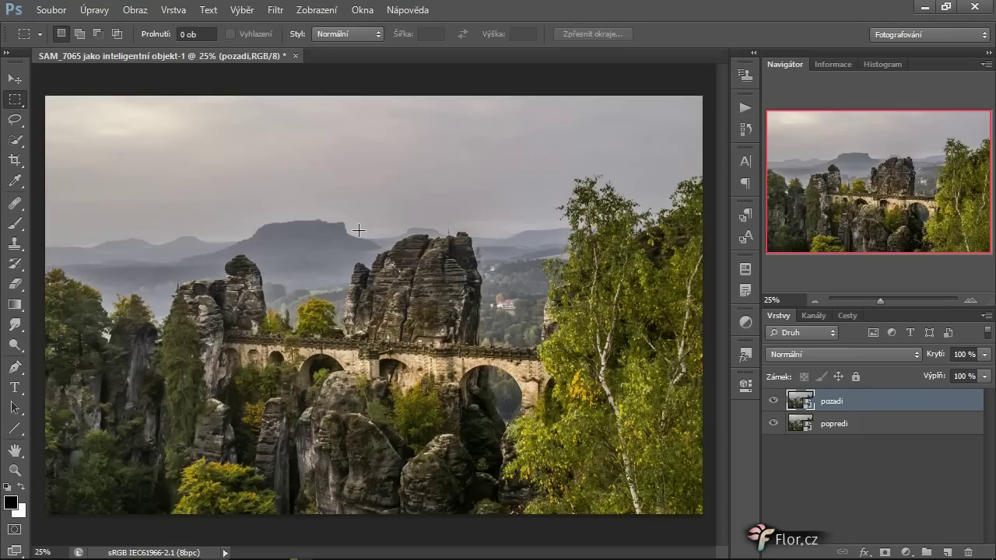
# Step: In the pozadi layer's raw settings, set Clarity to -27, Exposure to +0.70 and Contrast to +48, and compare the result with popredi
pyautogui.doubleClick(805, 402)
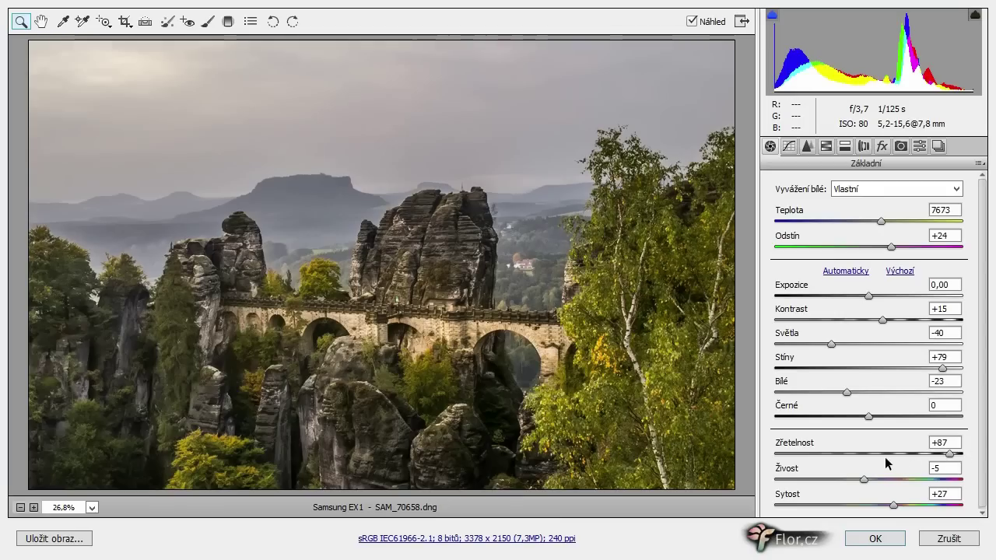
pyautogui.click(845, 454)
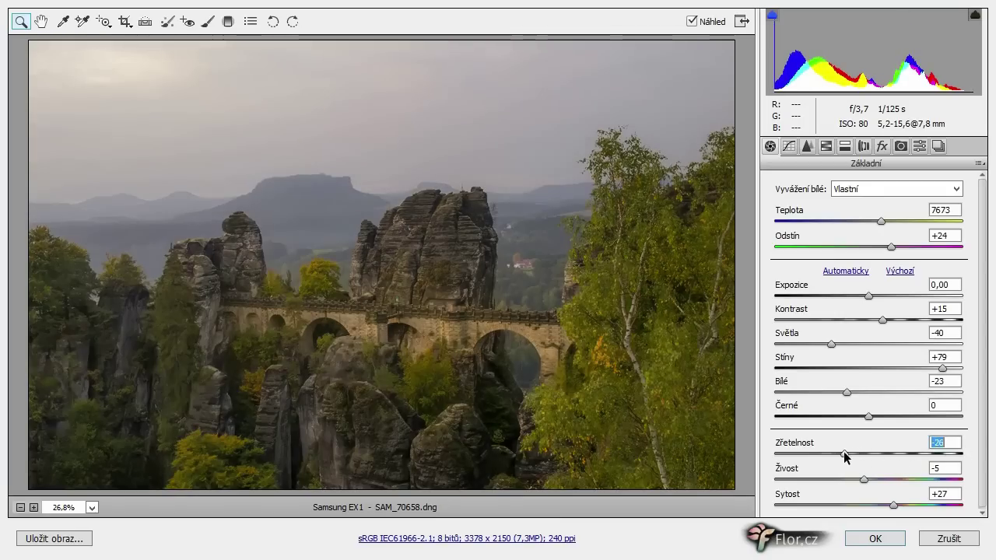
pyautogui.moveTo(866, 296); pyautogui.dragTo(913, 320)
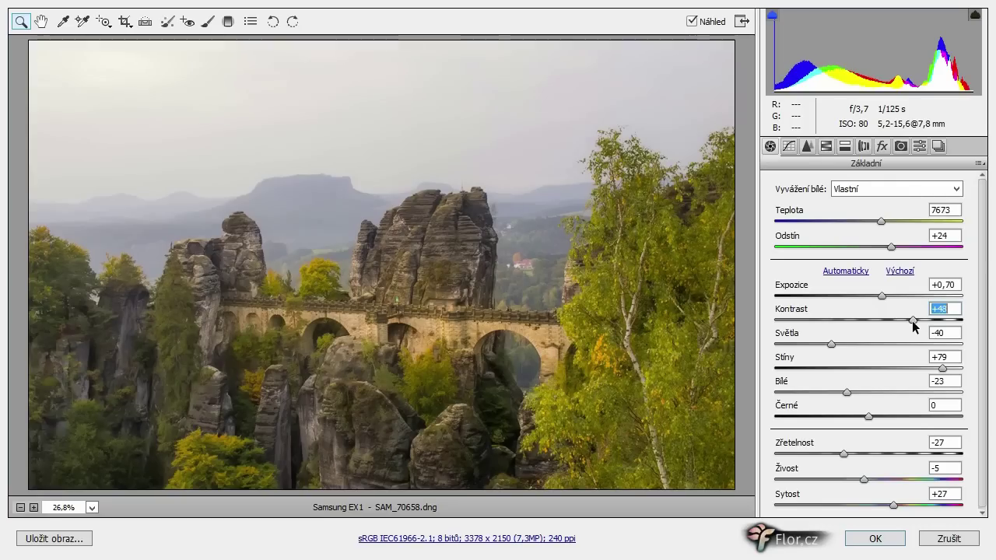
pyautogui.click(902, 537)
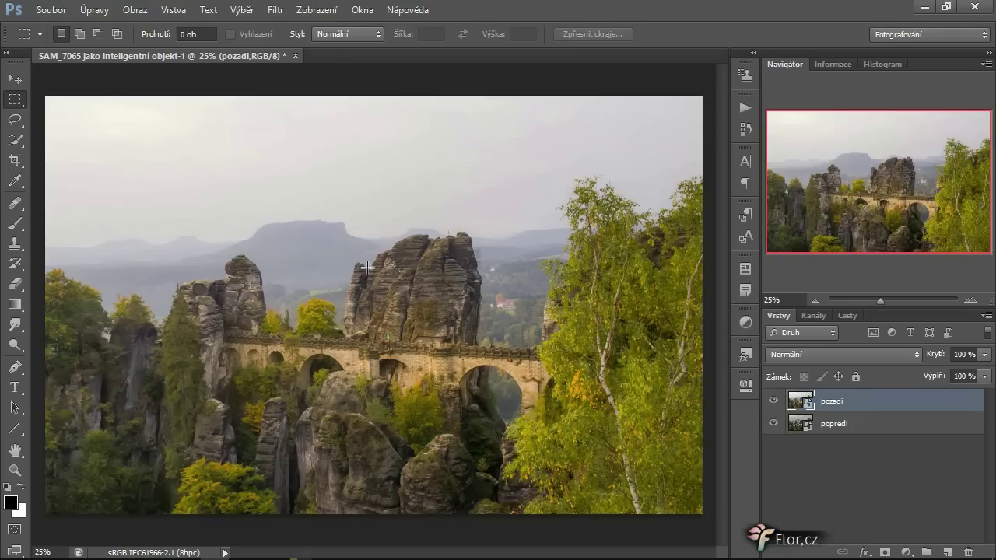
pyautogui.click(772, 401)
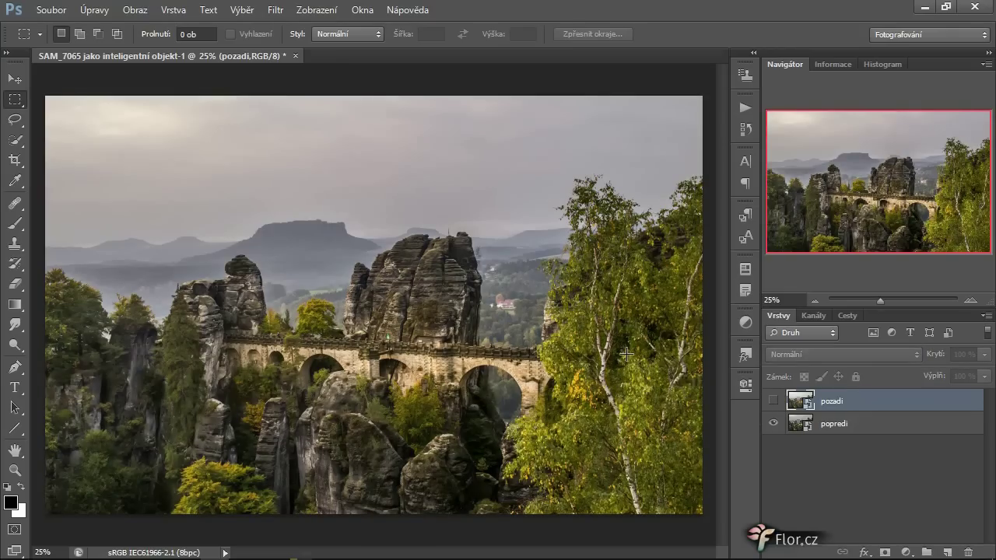
pyautogui.click(772, 401)
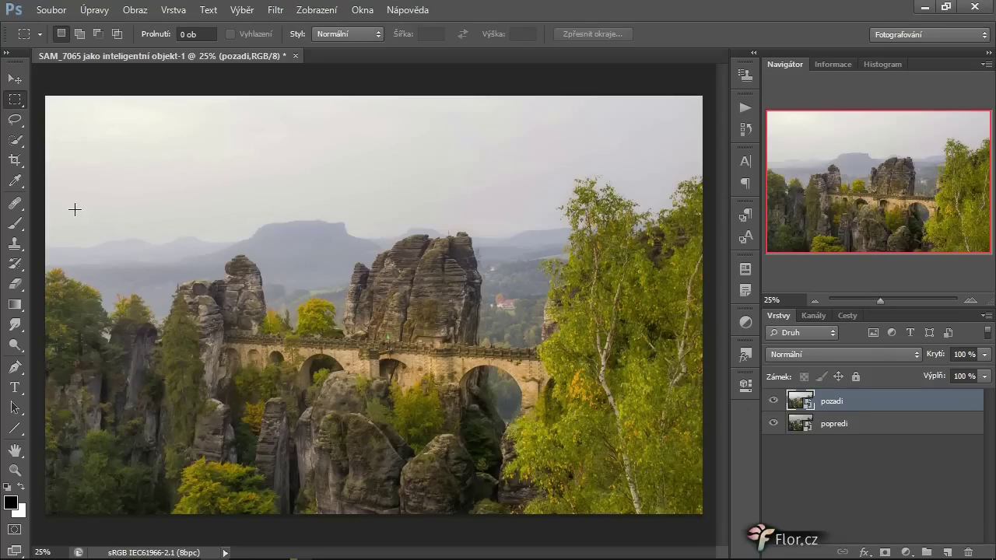
# Step: Select the sky, distant hills, valley and the opening under the large bridge arch with the Quick Selection tool
pyautogui.click(15, 140)
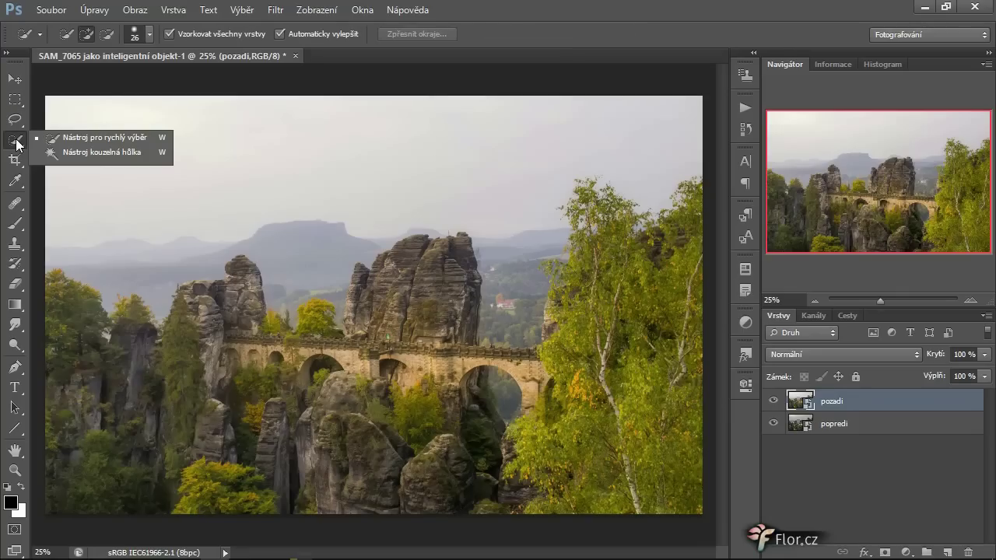
pyautogui.click(81, 136)
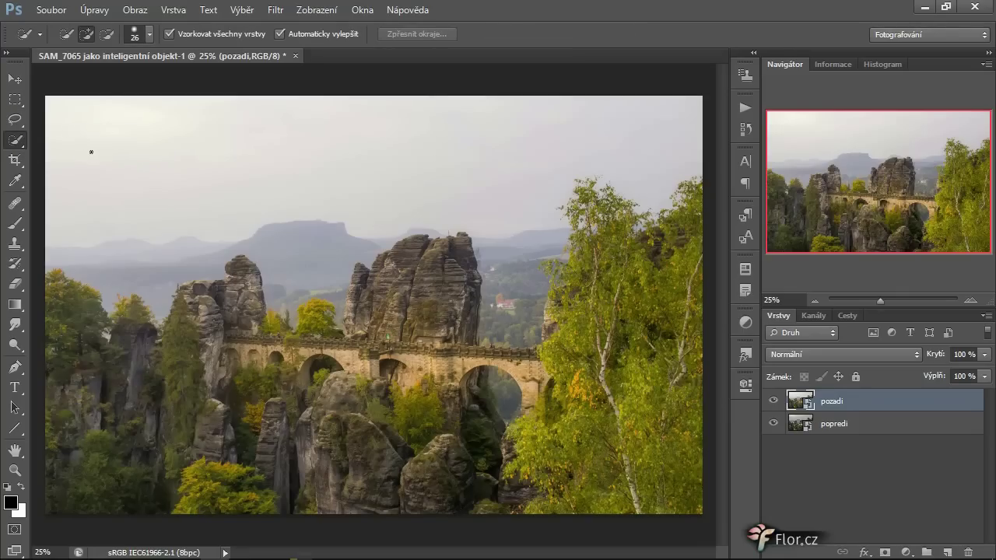
pyautogui.moveTo(110, 165); pyautogui.dragTo(141, 184)
pyautogui.moveTo(151, 188); pyautogui.dragTo(197, 202)
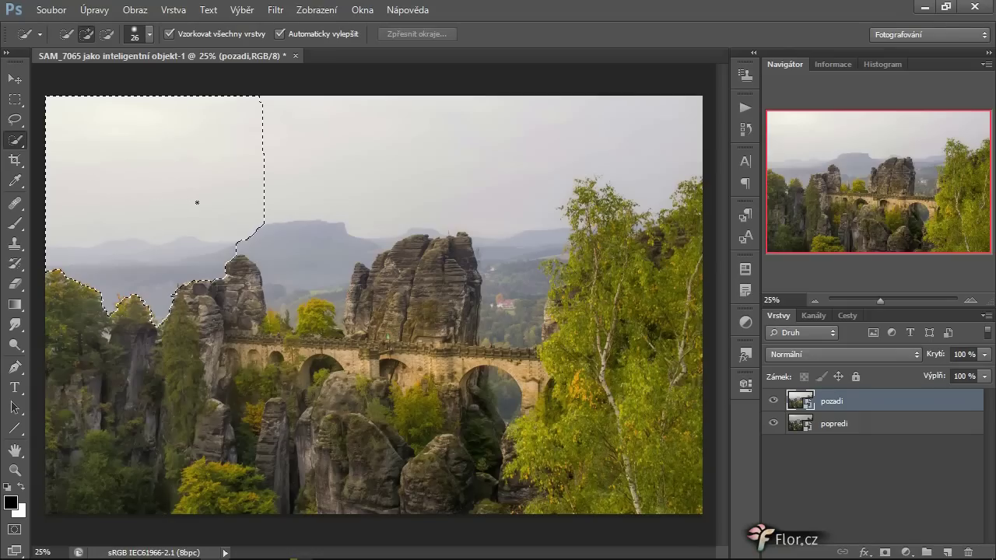
pyautogui.moveTo(290, 217)
pyautogui.mouseDown()
pyautogui.moveTo(342, 224)
pyautogui.moveTo(338, 238)
pyautogui.mouseUp()
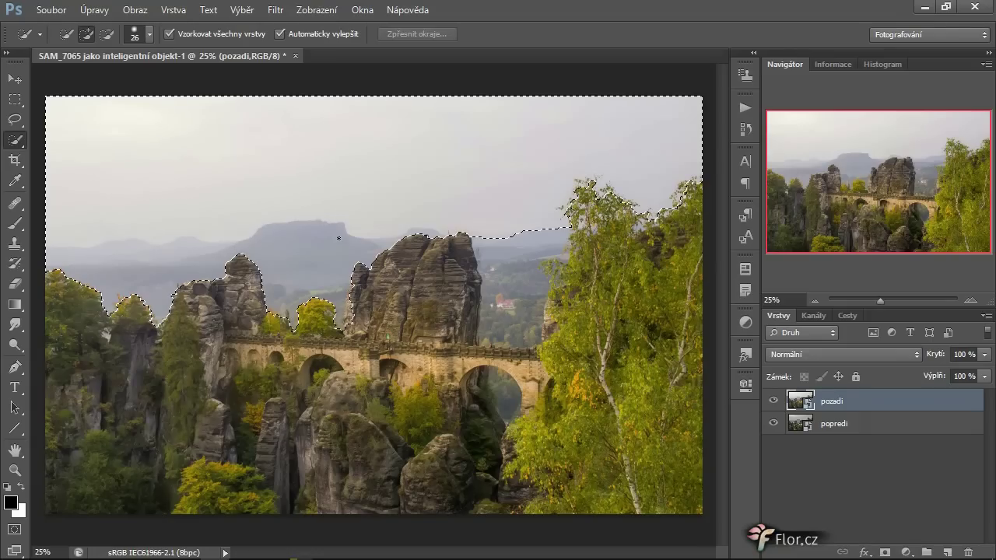
pyautogui.moveTo(499, 203); pyautogui.dragTo(509, 211)
pyautogui.moveTo(520, 251); pyautogui.dragTo(520, 276)
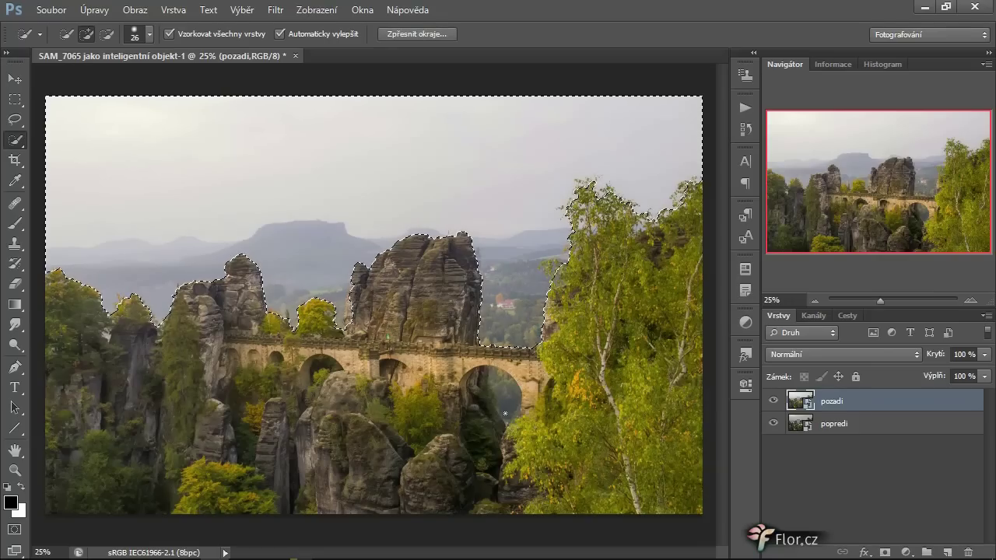
pyautogui.moveTo(500, 386); pyautogui.dragTo(507, 407)
# Step: Subtract the edge of the large rock tower and the protruding birch branch from the background selection
pyautogui.scroll(4, 352, 313)
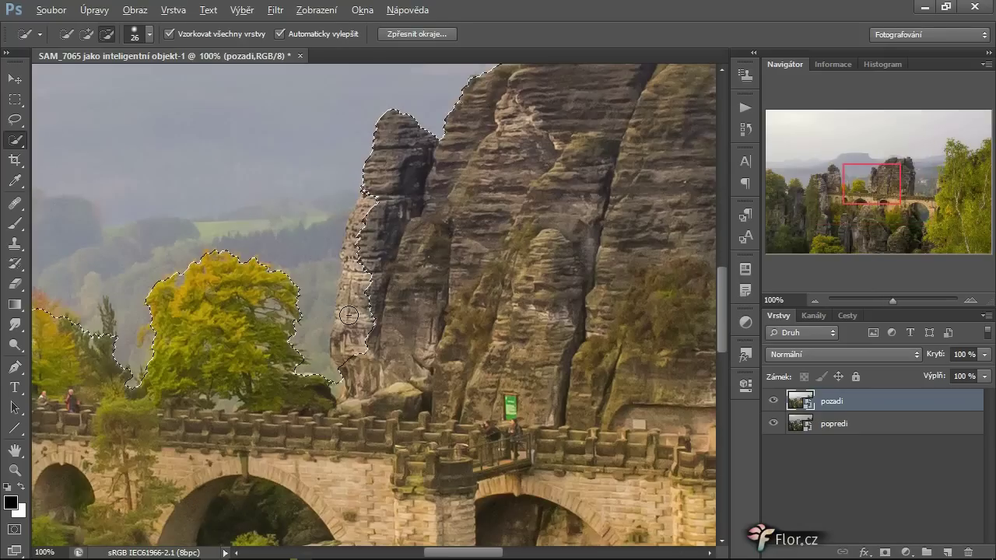
pyautogui.moveTo(348, 314)
pyautogui.mouseDown()
pyautogui.moveTo(355, 359)
pyautogui.moveTo(359, 273)
pyautogui.moveTo(382, 194)
pyautogui.moveTo(557, 206)
pyautogui.moveTo(337, 365)
pyautogui.mouseUp()
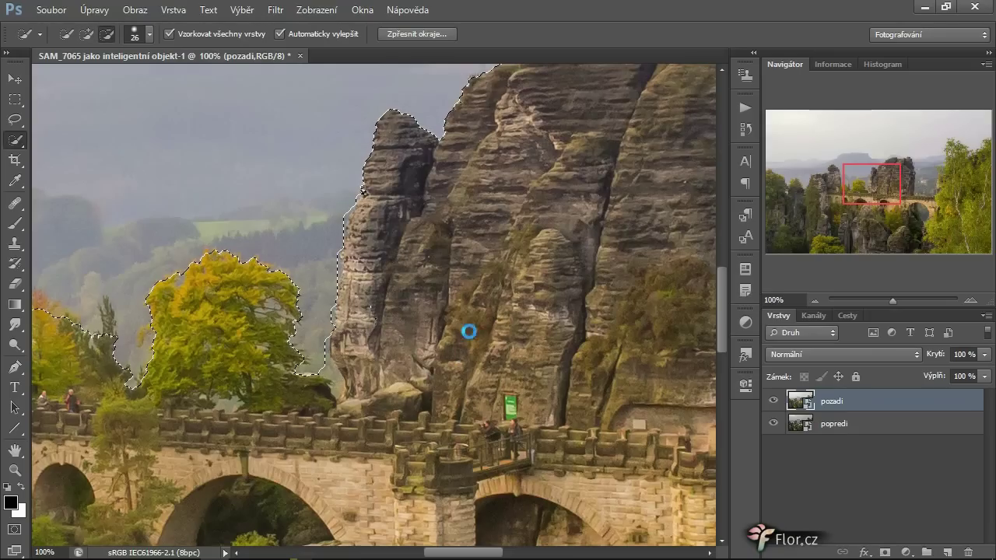
pyautogui.scroll(-2, 520, 285)
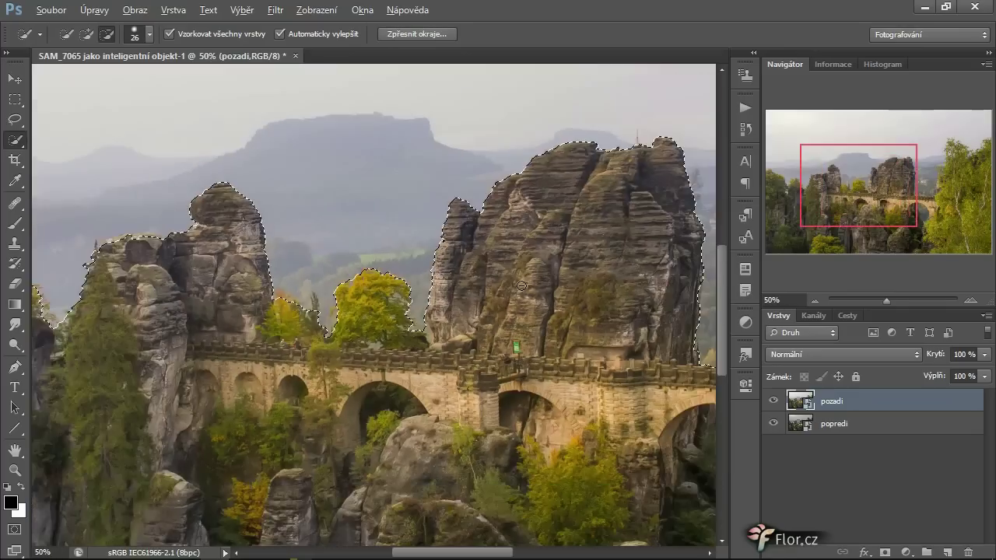
pyautogui.scroll(-2, 522, 285)
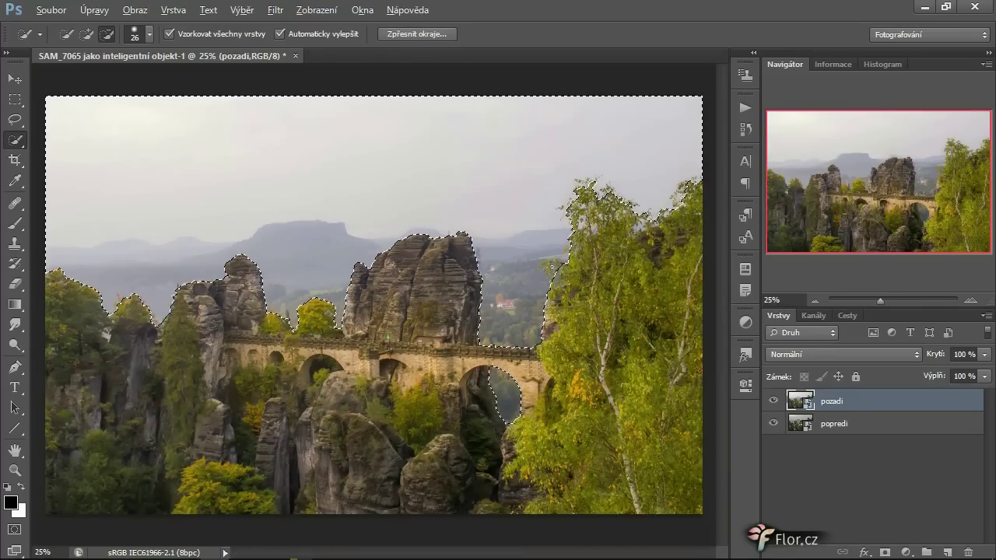
pyautogui.click(552, 266)
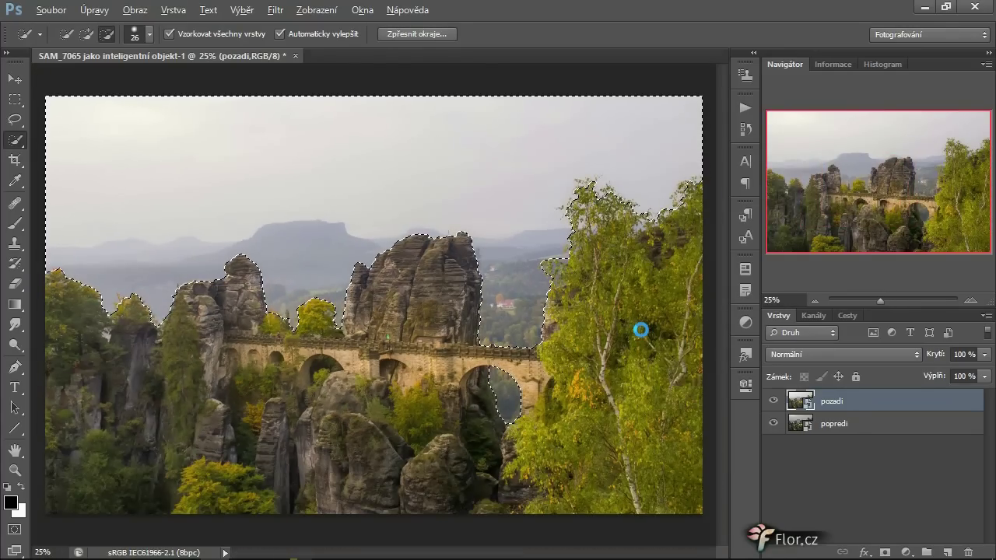
pyautogui.press('alt')
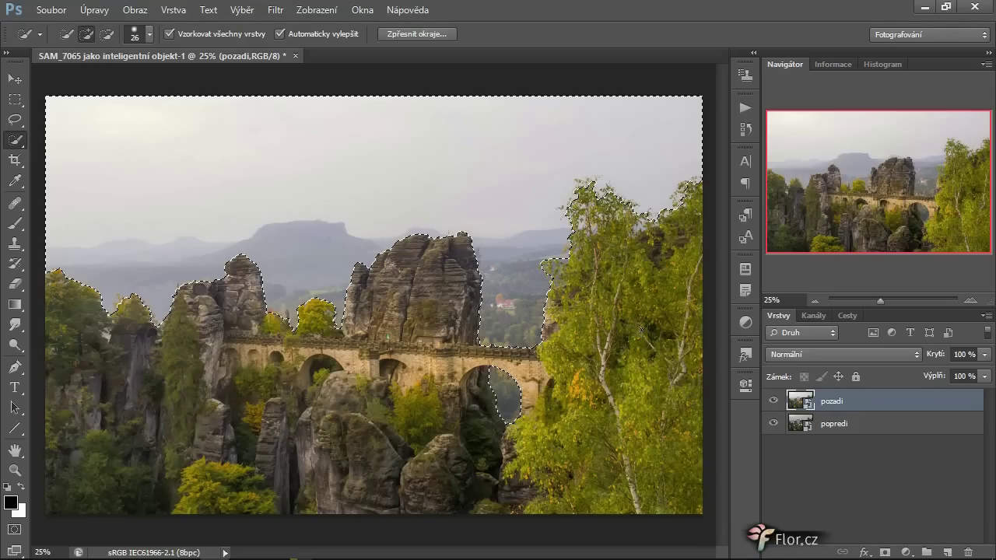
# Step: Add a layer mask from the selection to the pozadi layer and keep its opacity at 100 %
pyautogui.click(884, 552)
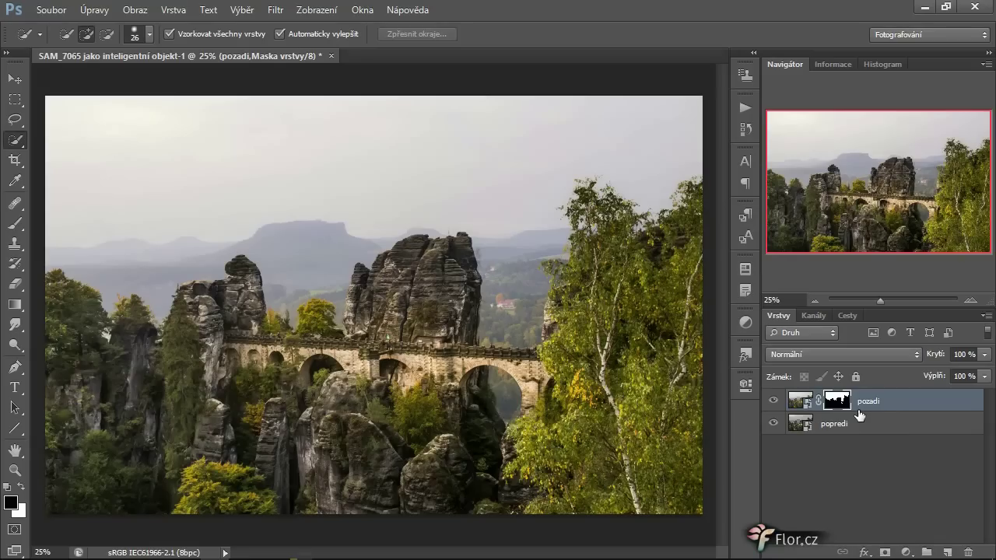
pyautogui.click(983, 359)
pyautogui.moveTo(982, 372); pyautogui.dragTo(995, 398)
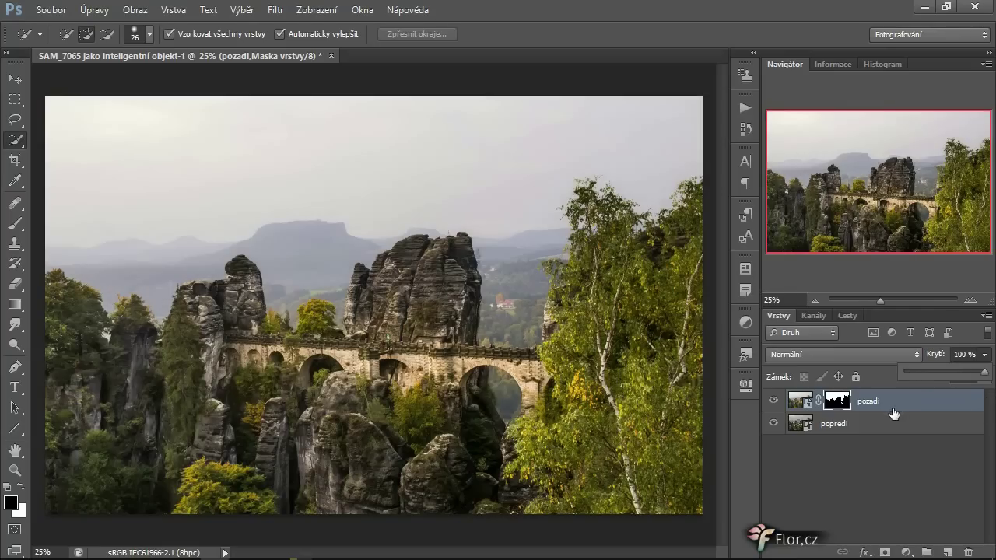
pyautogui.click(920, 409)
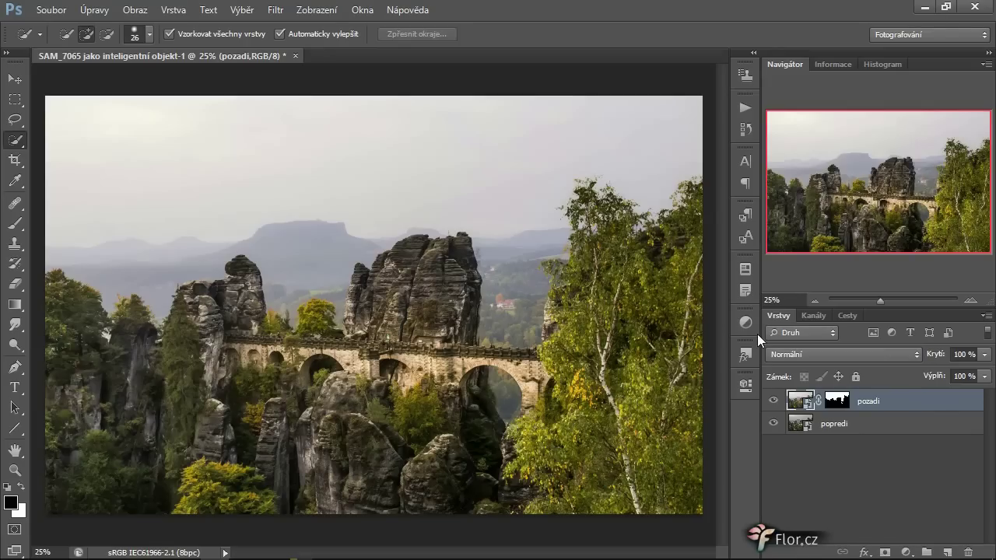
# Step: In the popredi layer's raw settings, set Clarity to +64 and apply it
pyautogui.click(809, 428)
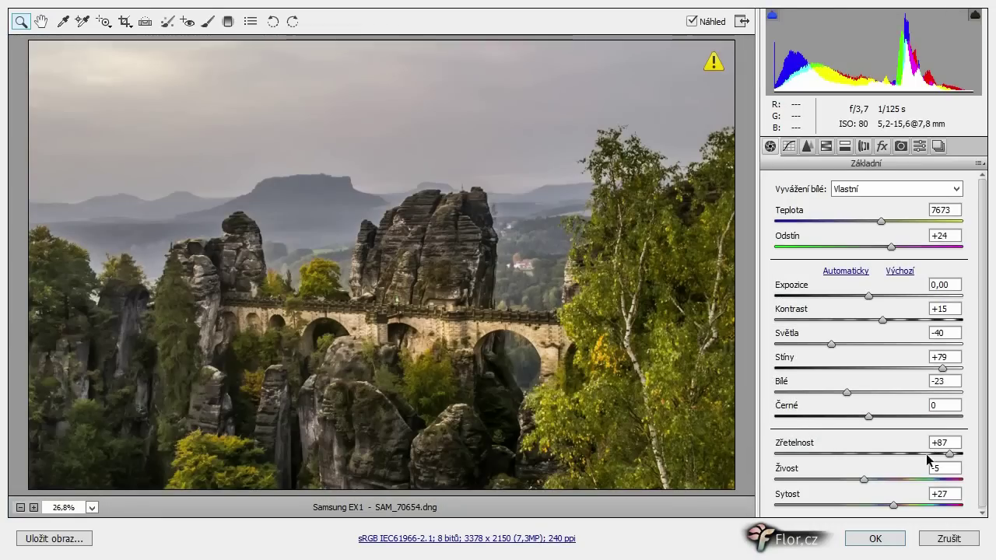
pyautogui.click(926, 453)
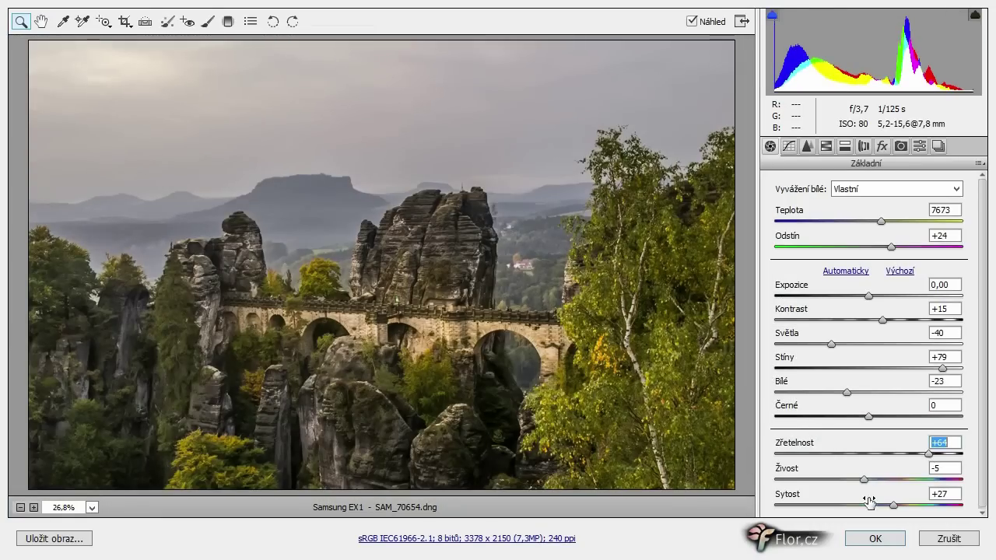
pyautogui.click(867, 539)
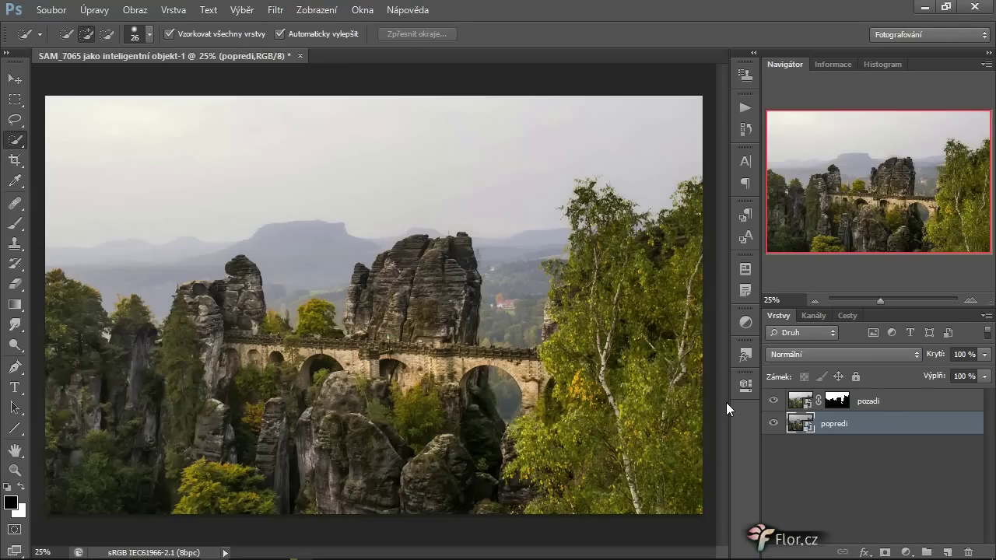
# Step: Compare the photo with the pozadi layer hidden and shown, examining the mask edges around the trees beside the rocks at 100 %
pyautogui.click(888, 404)
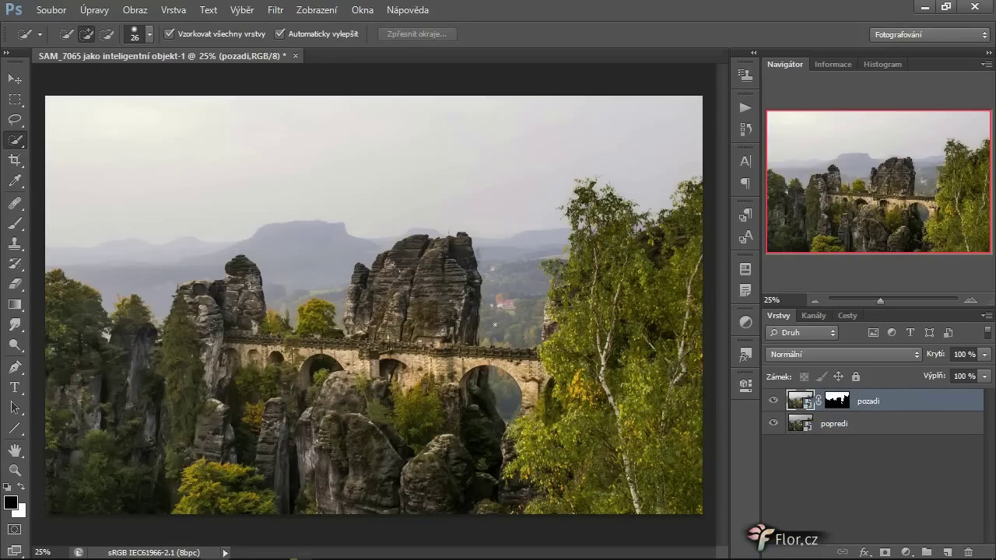
pyautogui.scroll(3, 90, 322)
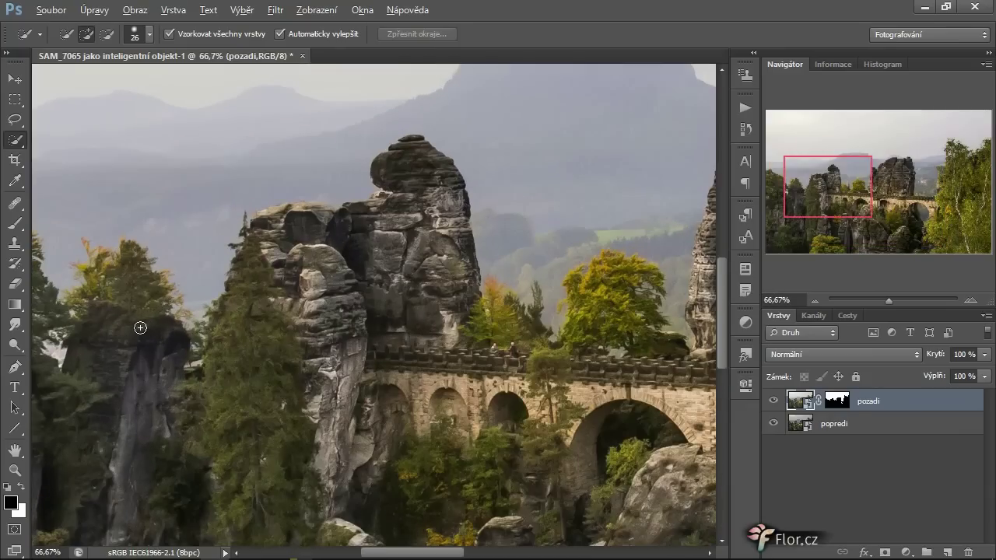
pyautogui.scroll(1, 140, 328)
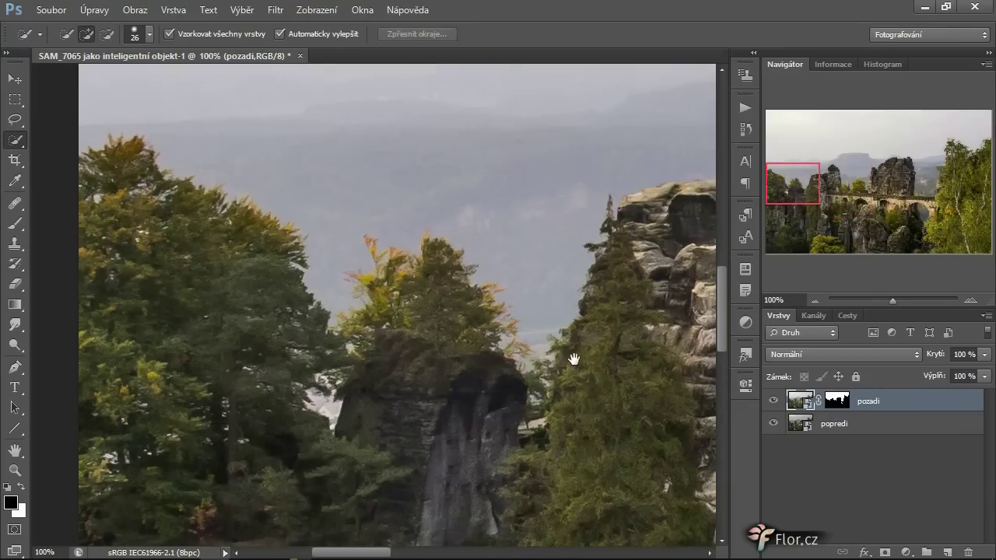
pyautogui.click(774, 401)
pyautogui.click(774, 400)
pyautogui.click(774, 400)
pyautogui.click(774, 401)
pyautogui.click(774, 401)
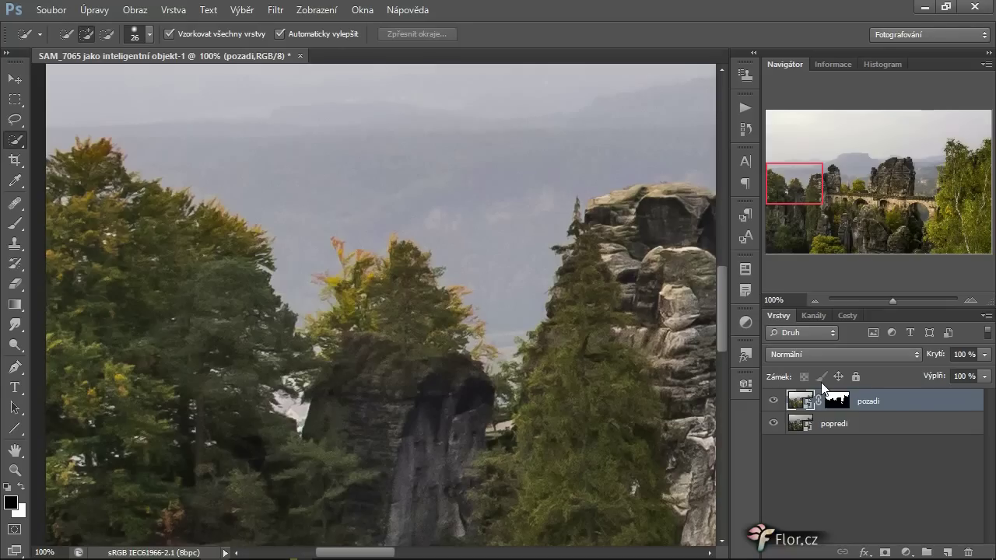
# Step: Refine the pozadi layer mask with Smart Radius and a radius of 83.1, comparing it with the original mask before applying
pyautogui.click(836, 400)
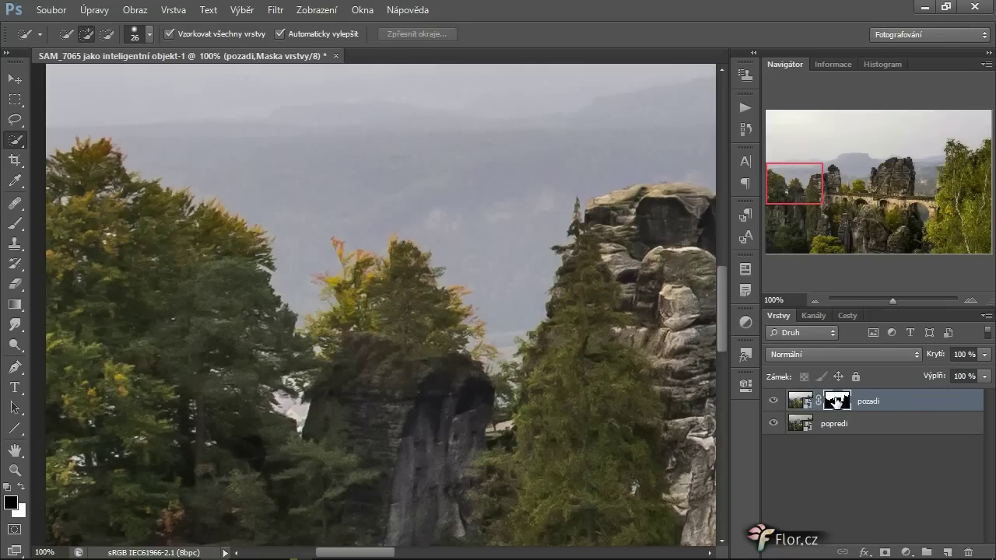
pyautogui.rightClick(836, 401)
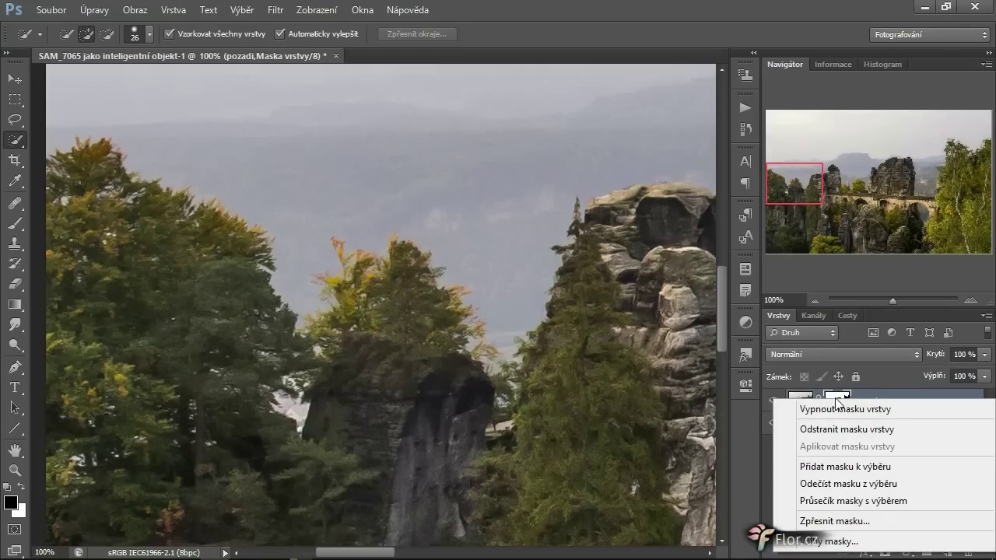
pyautogui.click(871, 522)
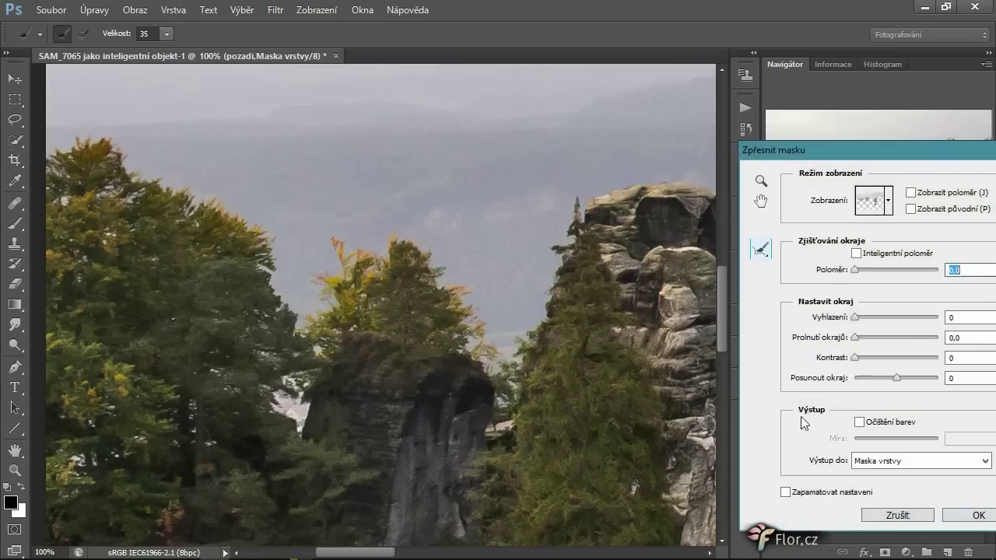
pyautogui.click(859, 255)
pyautogui.moveTo(855, 269); pyautogui.dragTo(921, 270)
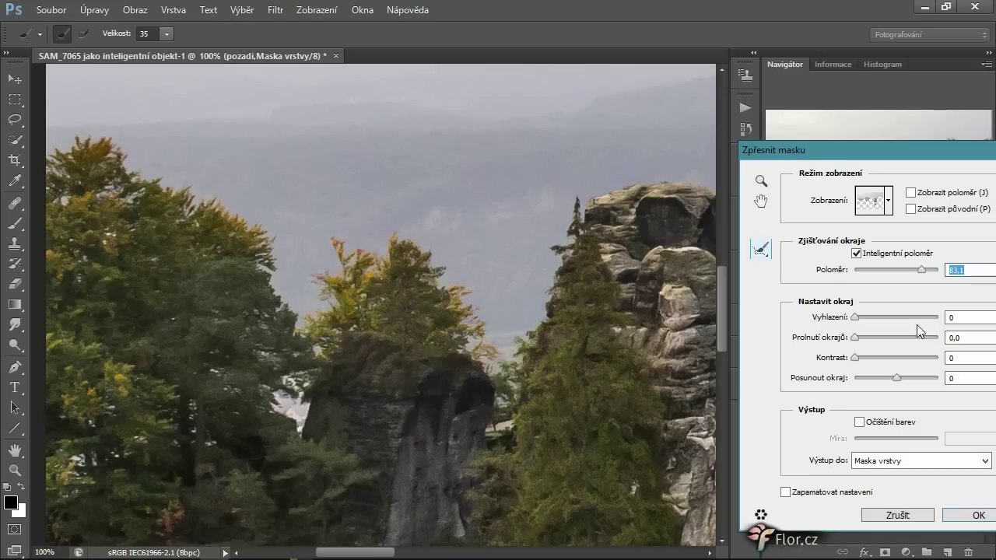
pyautogui.click(911, 208)
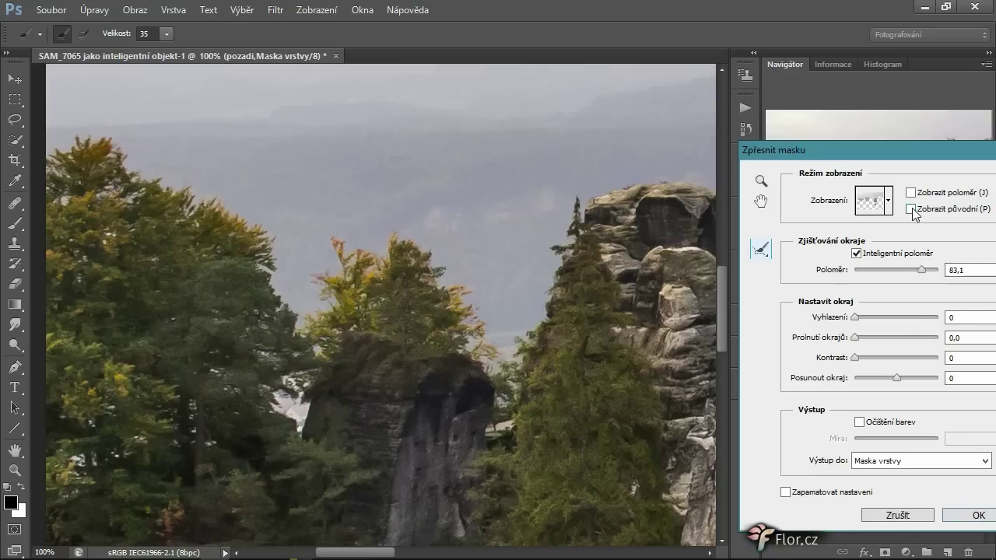
pyautogui.click(912, 209)
pyautogui.click(963, 517)
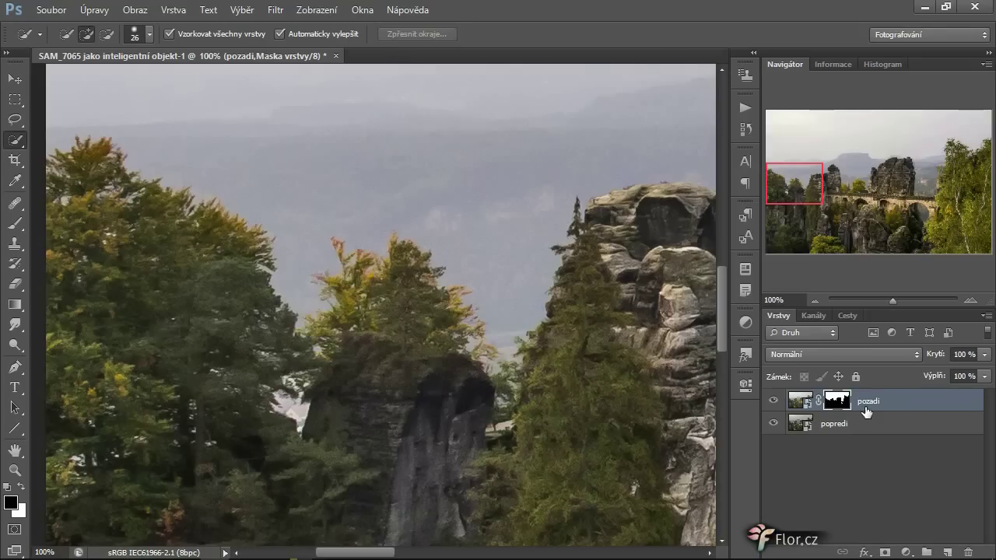
# Step: Add a Hue/Saturation adjustment layer targeting the yellows of the foliage, with Hue -8, increased Saturation and Lightness +19
pyautogui.click(816, 301)
pyautogui.click(817, 301)
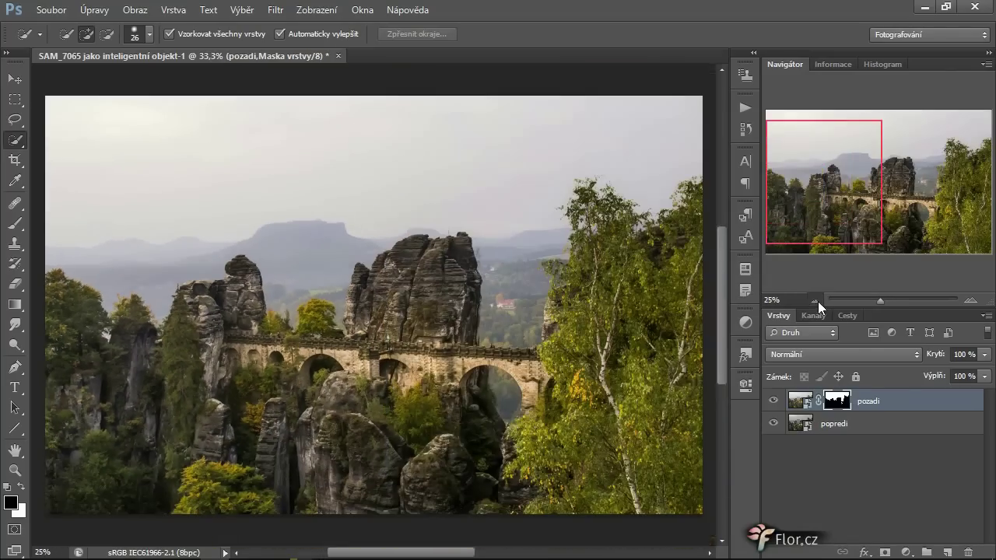
pyautogui.click(906, 552)
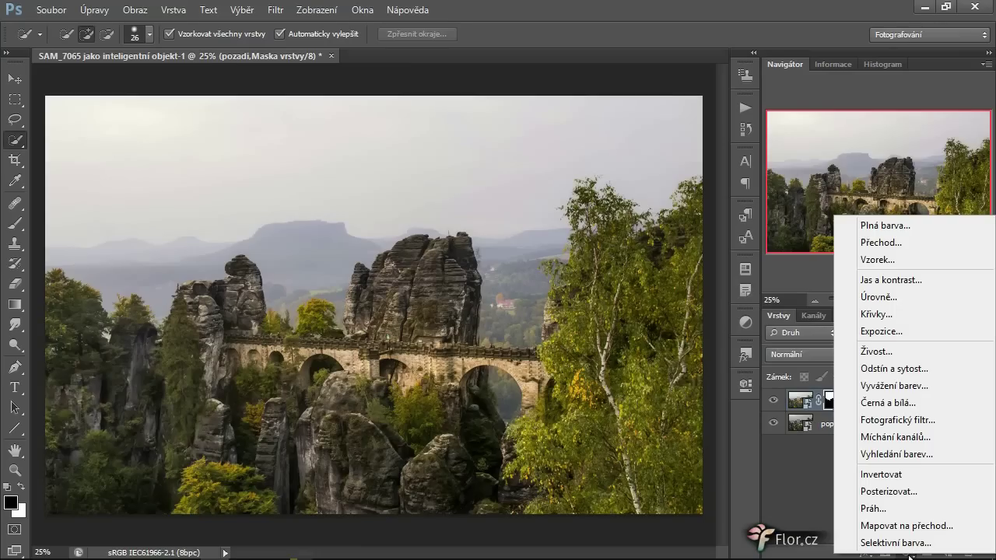
pyautogui.click(927, 367)
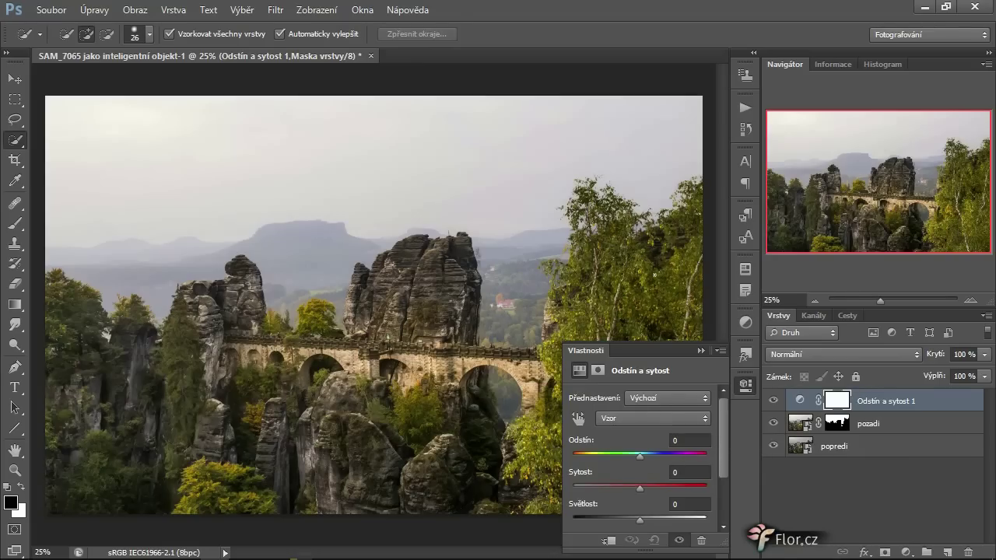
pyautogui.click(578, 419)
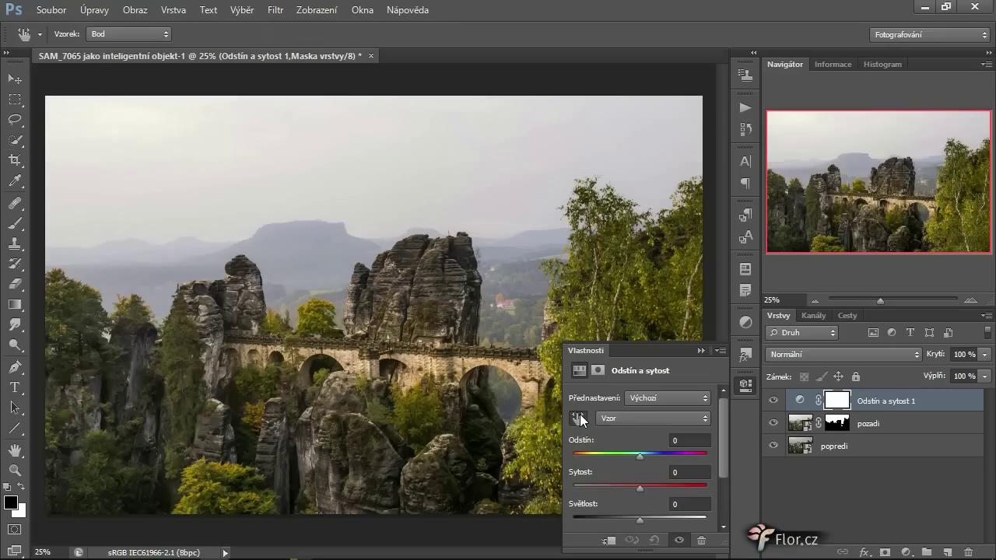
pyautogui.moveTo(600, 302); pyautogui.dragTo(585, 321)
pyautogui.moveTo(640, 520); pyautogui.dragTo(651, 529)
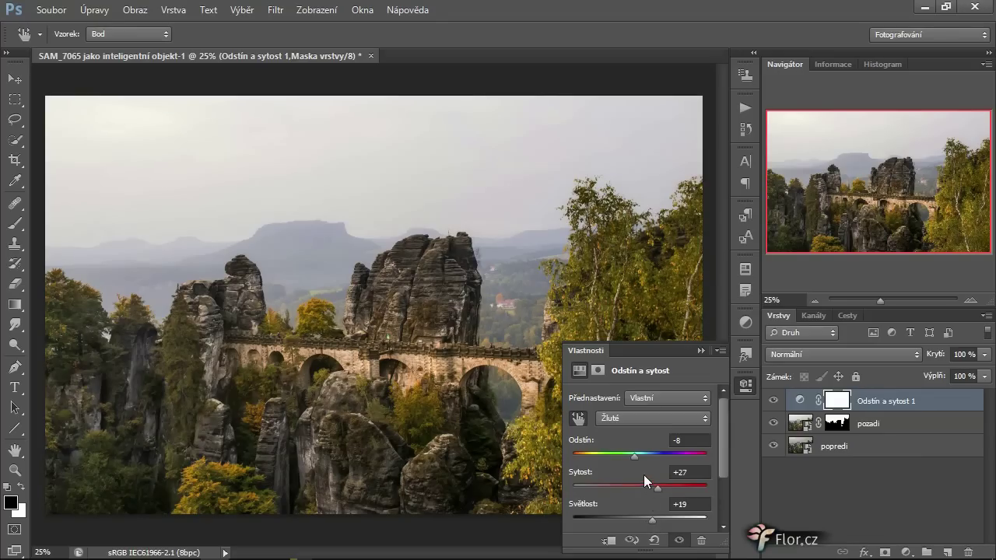
pyautogui.moveTo(671, 489); pyautogui.dragTo(669, 488)
pyautogui.click(750, 383)
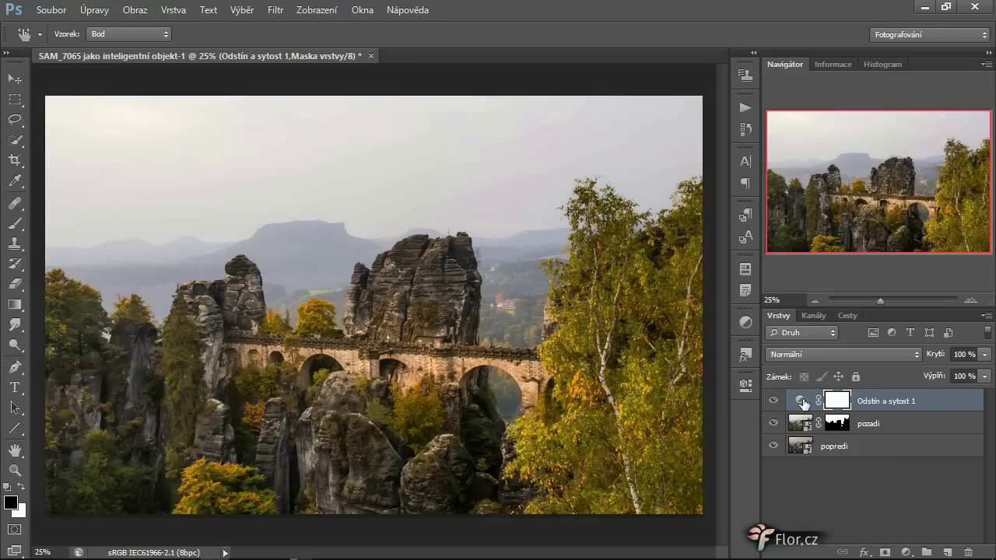
# Step: Compare the foliage colours with the Hue/Saturation layer hidden and shown
pyautogui.click(774, 401)
pyautogui.click(774, 401)
pyautogui.click(774, 401)
pyautogui.click(774, 402)
pyautogui.click(774, 401)
pyautogui.click(774, 402)
# Step: Open the pozadi layer's raw settings and draw a graduated filter from the sky's upper edge down to the rock tops
pyautogui.click(801, 425)
pyautogui.press('w')
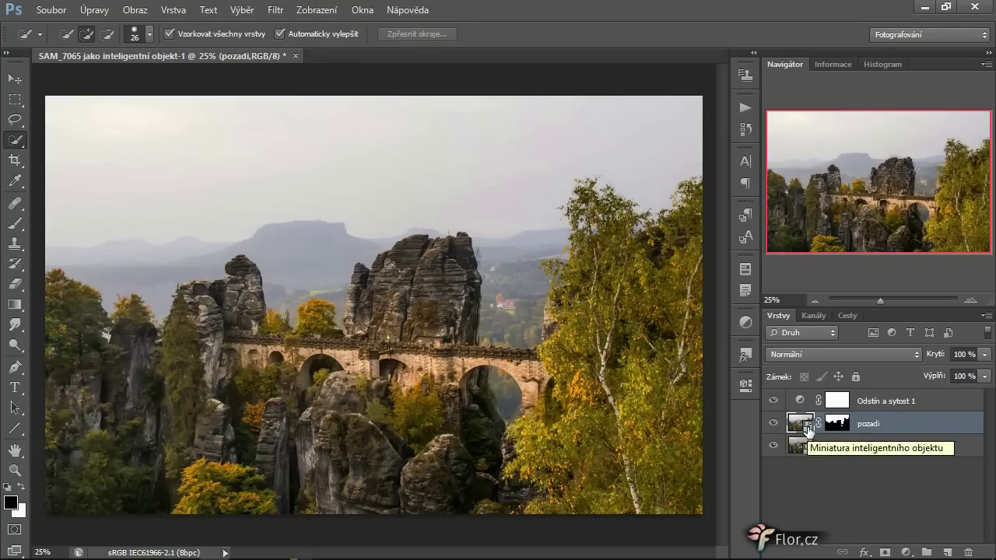
pyautogui.click(807, 426)
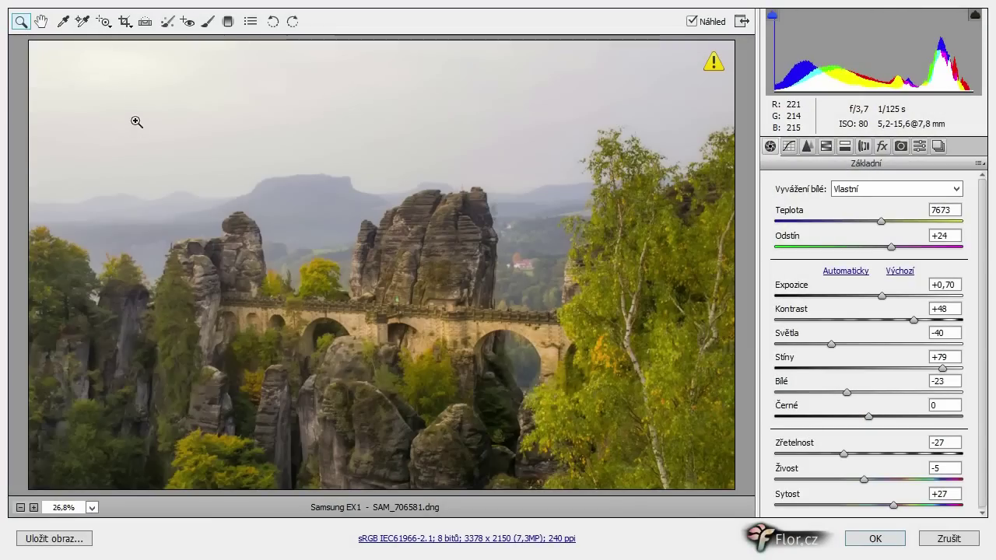
pyautogui.click(228, 23)
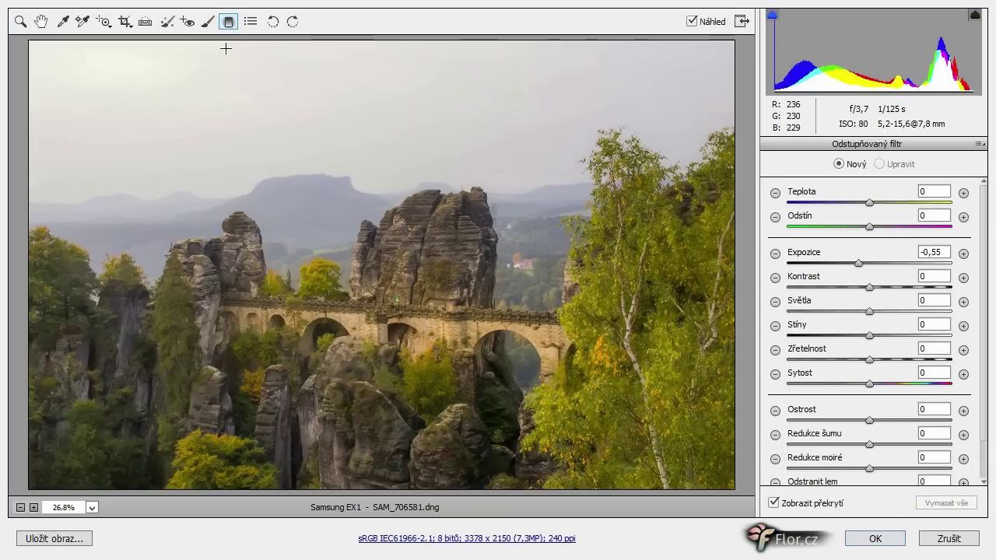
pyautogui.moveTo(207, 40); pyautogui.dragTo(225, 259)
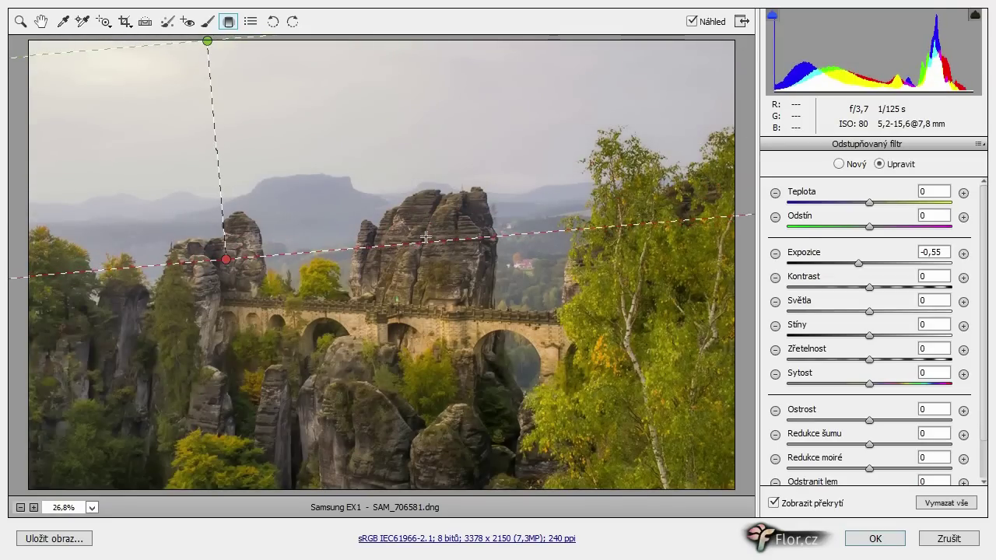
# Step: Set the graduated filter's Exposure to -0.40, Contrast, Shadows and Clarity to +100 and Highlights to -63, and apply the raw settings
pyautogui.doubleClick(858, 261)
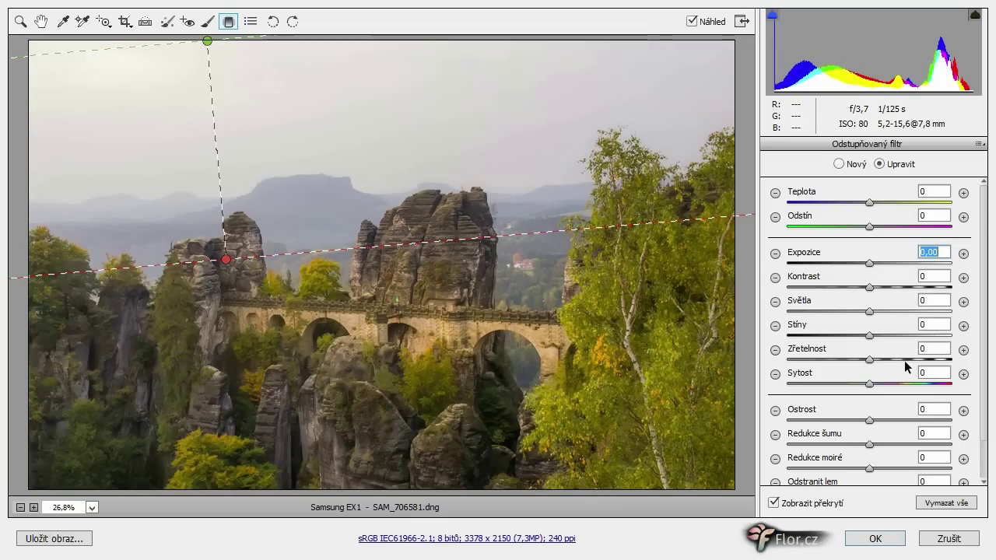
pyautogui.moveTo(869, 360); pyautogui.dragTo(994, 365)
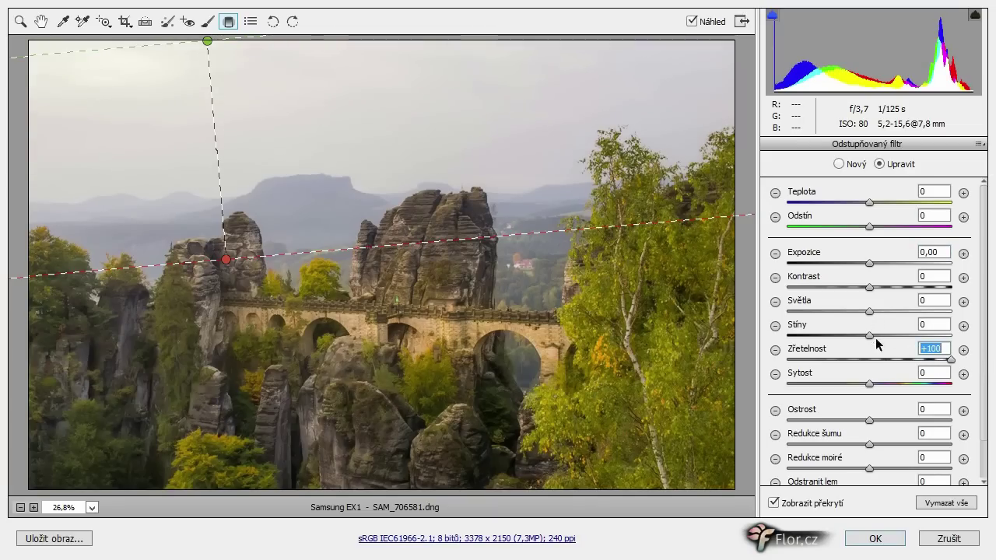
pyautogui.moveTo(869, 288); pyautogui.dragTo(959, 297)
pyautogui.moveTo(872, 266); pyautogui.dragTo(859, 263)
pyautogui.moveTo(839, 315); pyautogui.dragTo(818, 317)
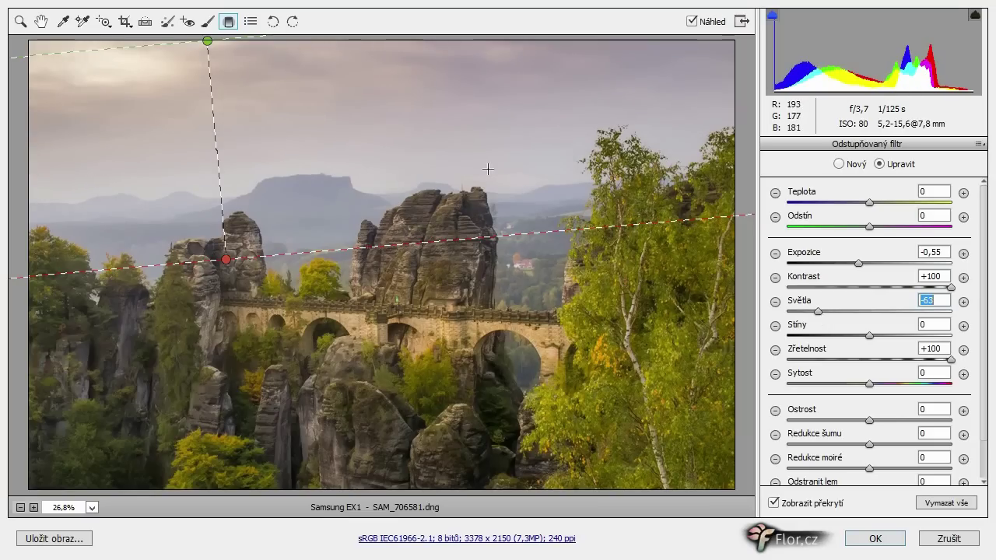
pyautogui.moveTo(872, 336); pyautogui.dragTo(960, 348)
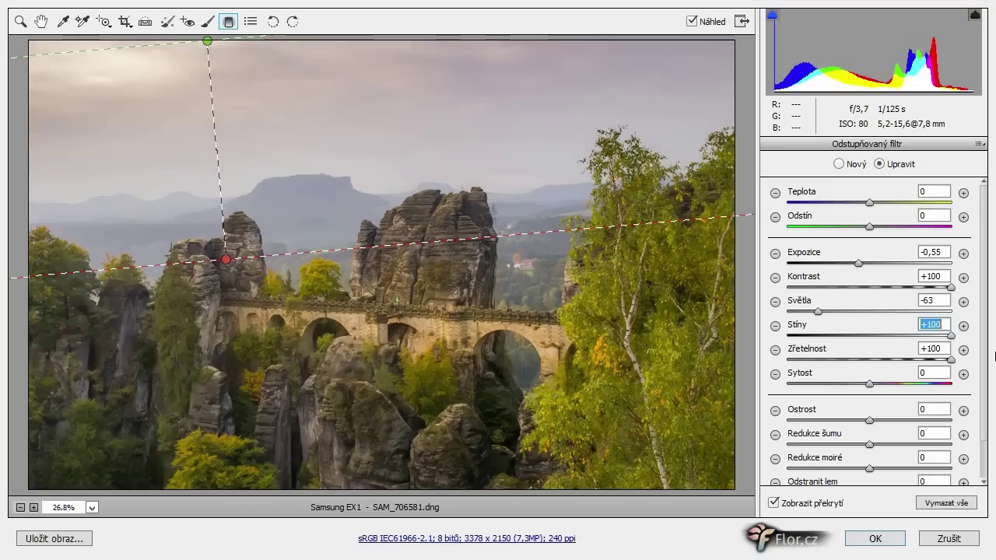
pyautogui.moveTo(853, 264); pyautogui.dragTo(860, 264)
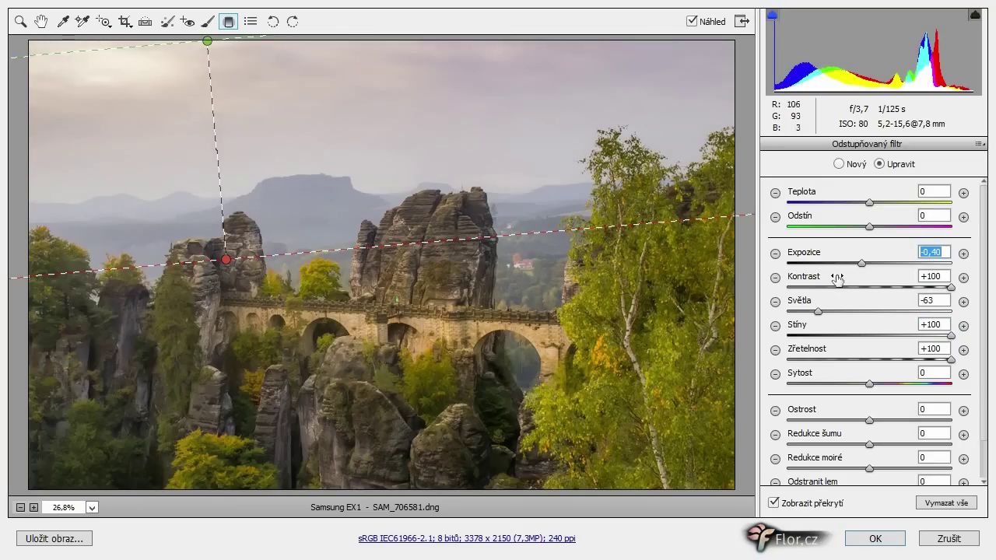
pyautogui.click(890, 539)
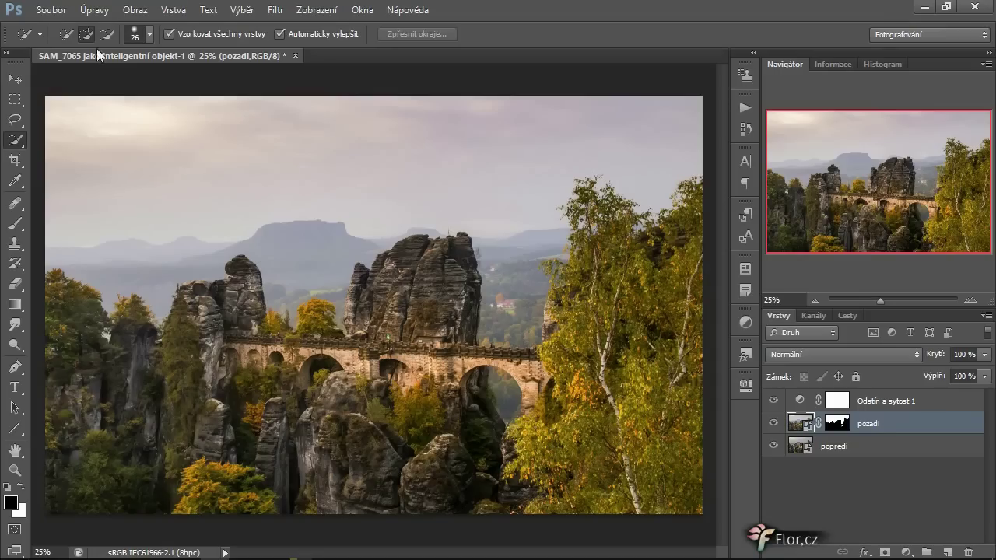
# Step: Save the layered document, switch to Lightroom and compare SAM_7065-Edit-2.psd with SAM_7065.dng
pyautogui.click(51, 9)
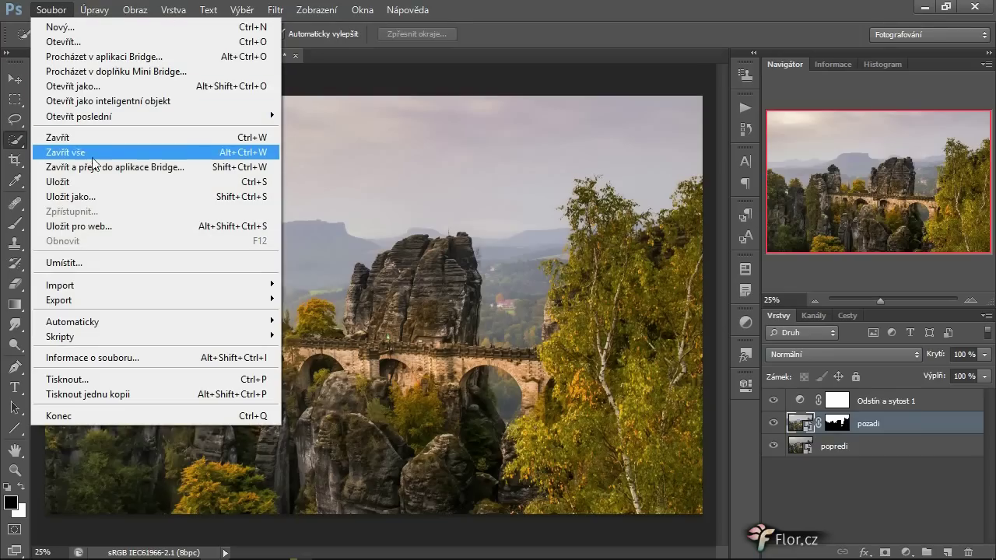
pyautogui.click(89, 181)
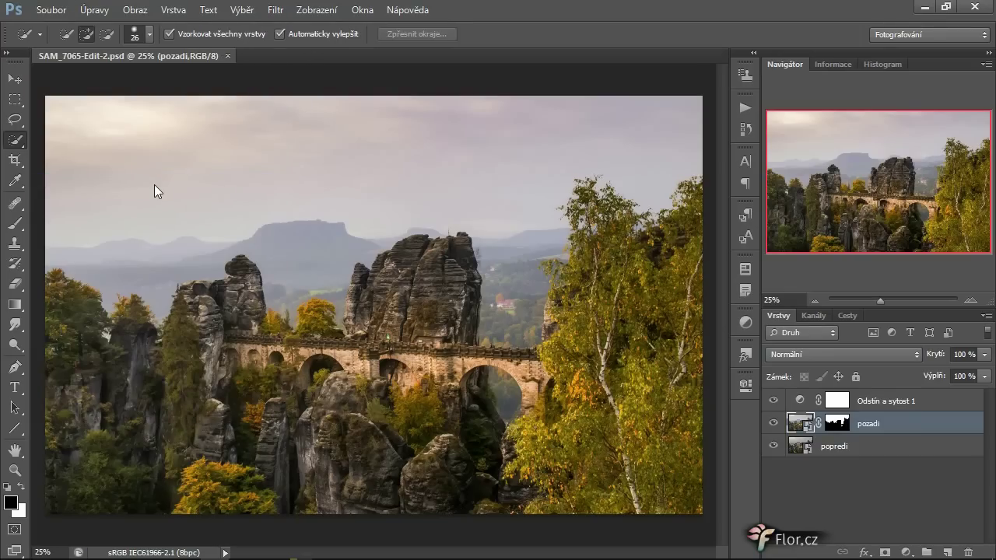
pyautogui.hotkey('alt', 'Tab')
pyautogui.hotkey('alt', 'Tab')
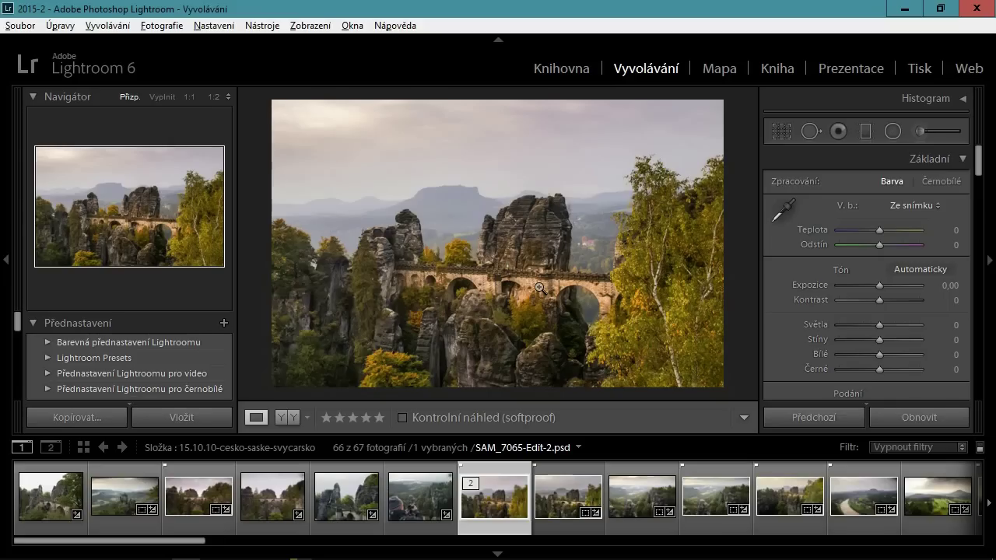
pyautogui.click(559, 464)
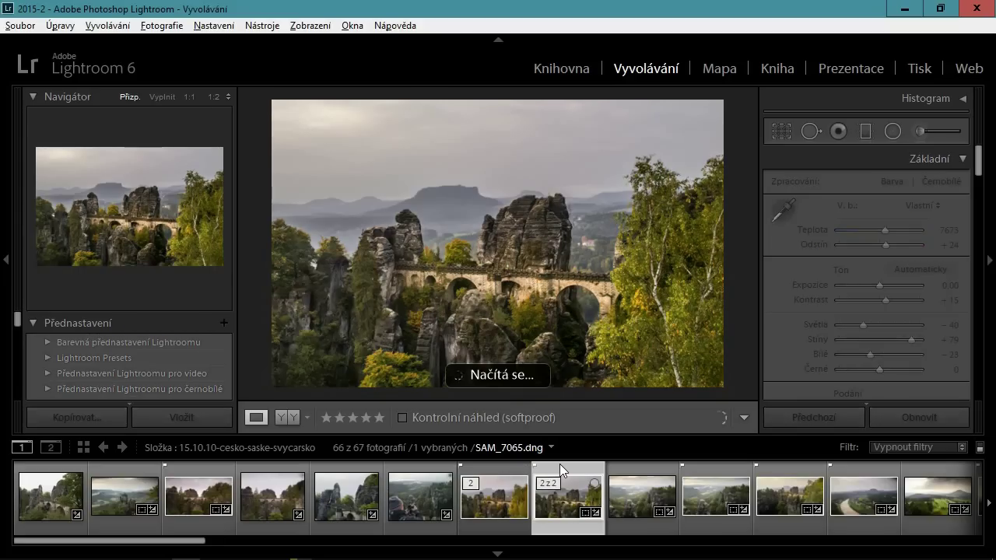
pyautogui.click(490, 466)
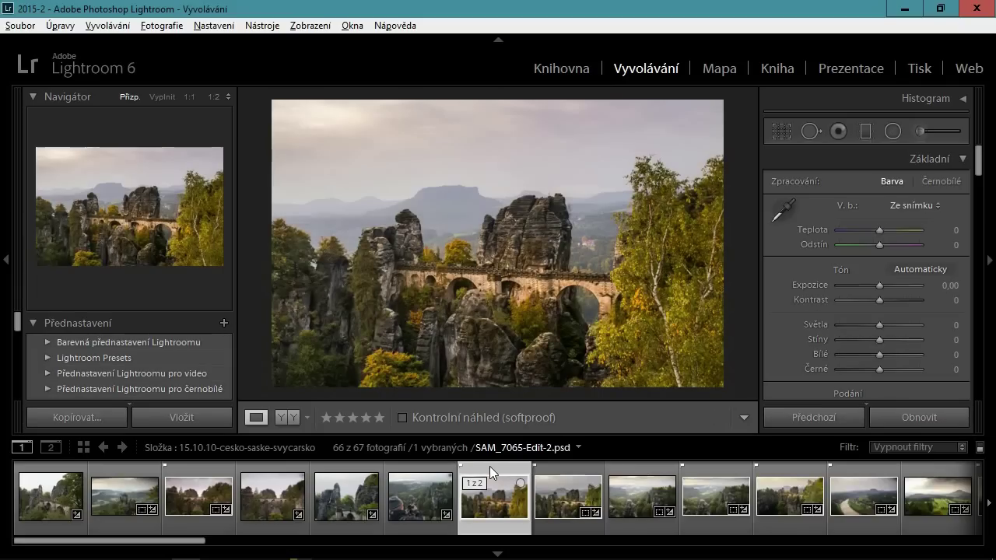